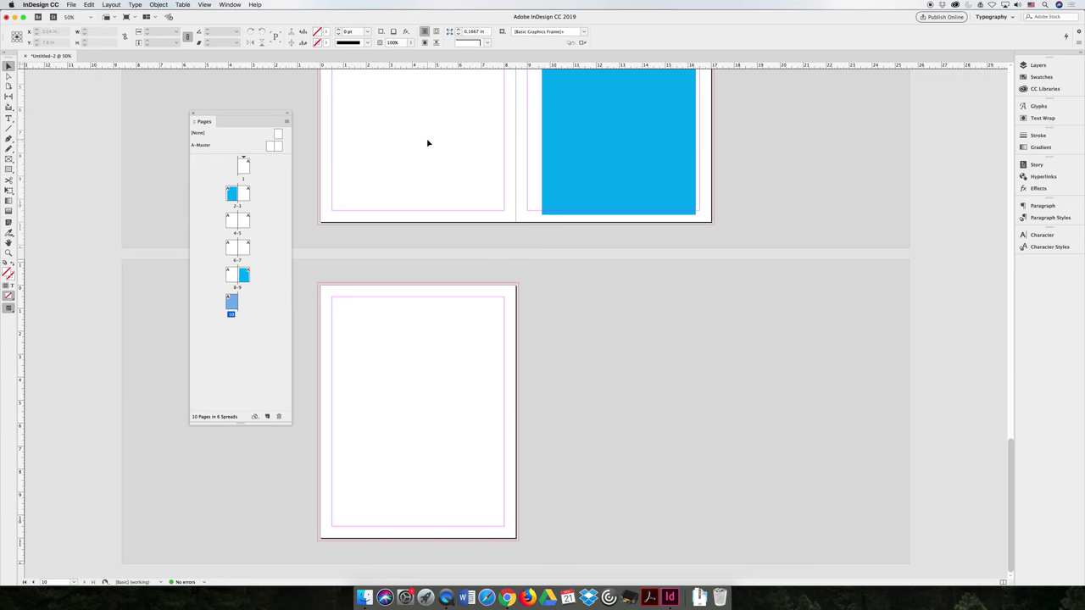
# Resize every document page to 8 in wide by 10 in high in Document Setup.
pyautogui.moveTo(199, 112); pyautogui.dragTo(204, 90)
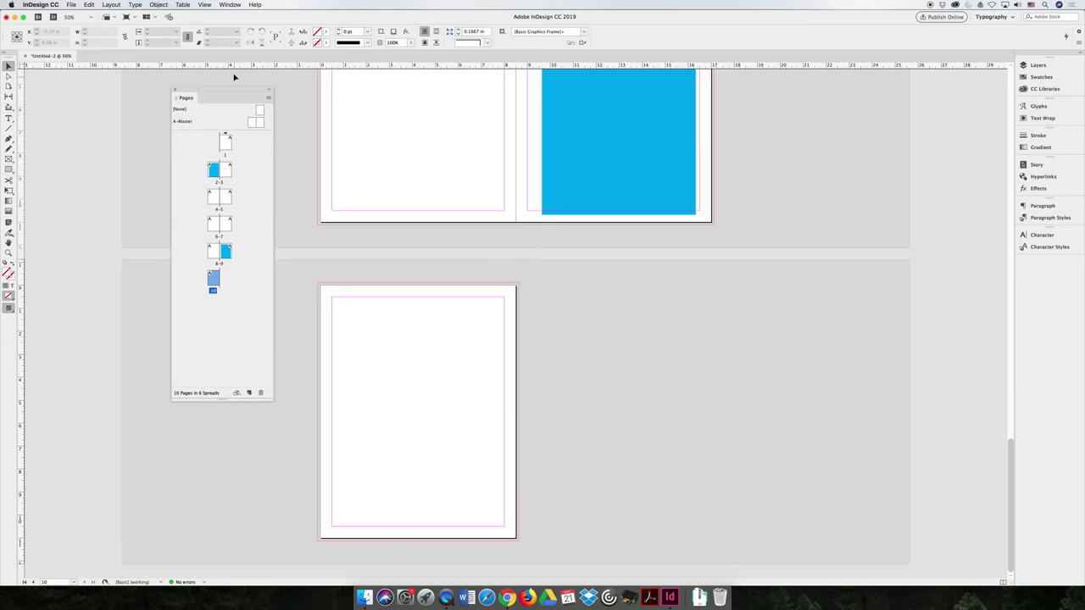
pyautogui.click(73, 4)
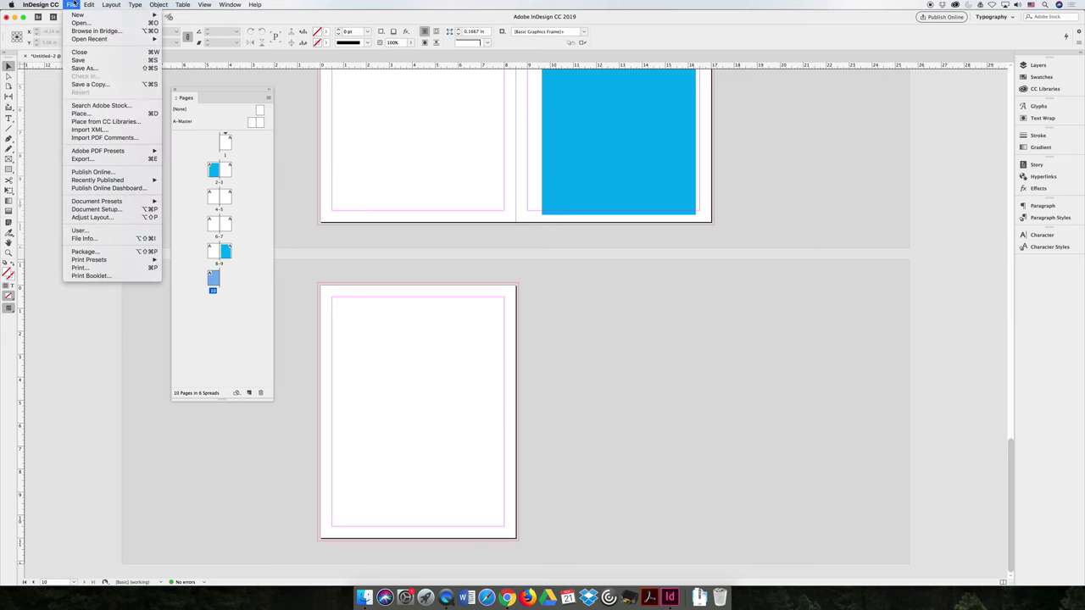
pyautogui.click(100, 211)
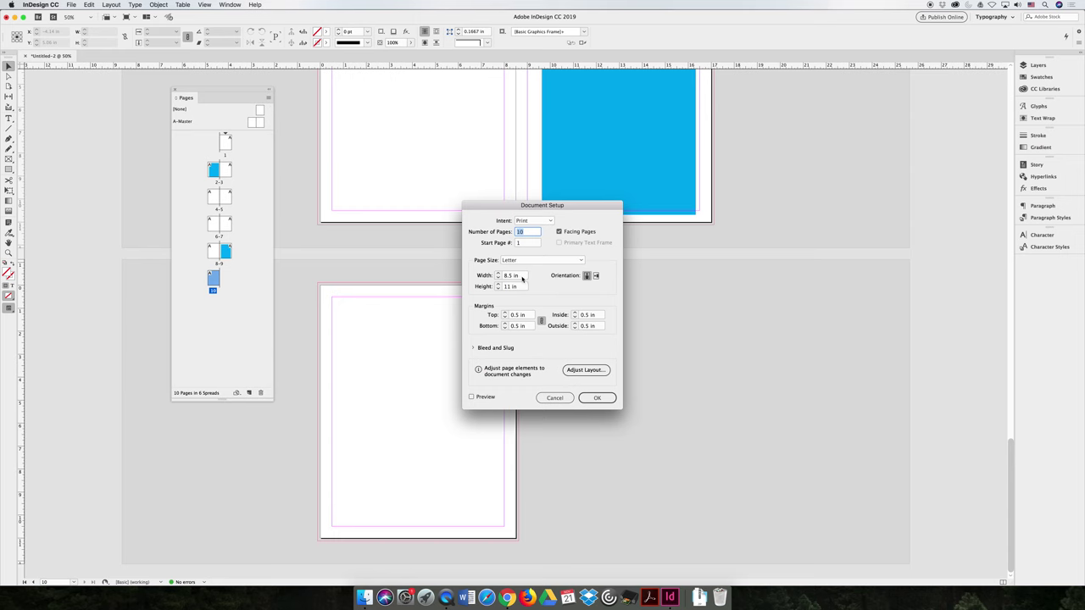
pyautogui.tripleClick(523, 275)
pyautogui.write('8')
pyautogui.press('Tab')
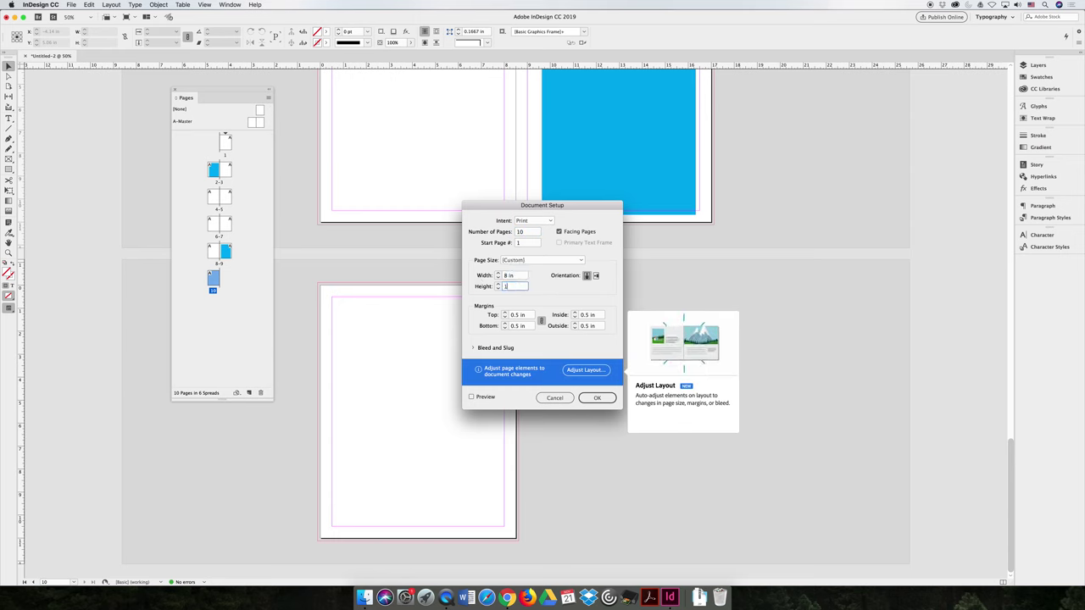
pyautogui.write('10')
pyautogui.press('Tab')
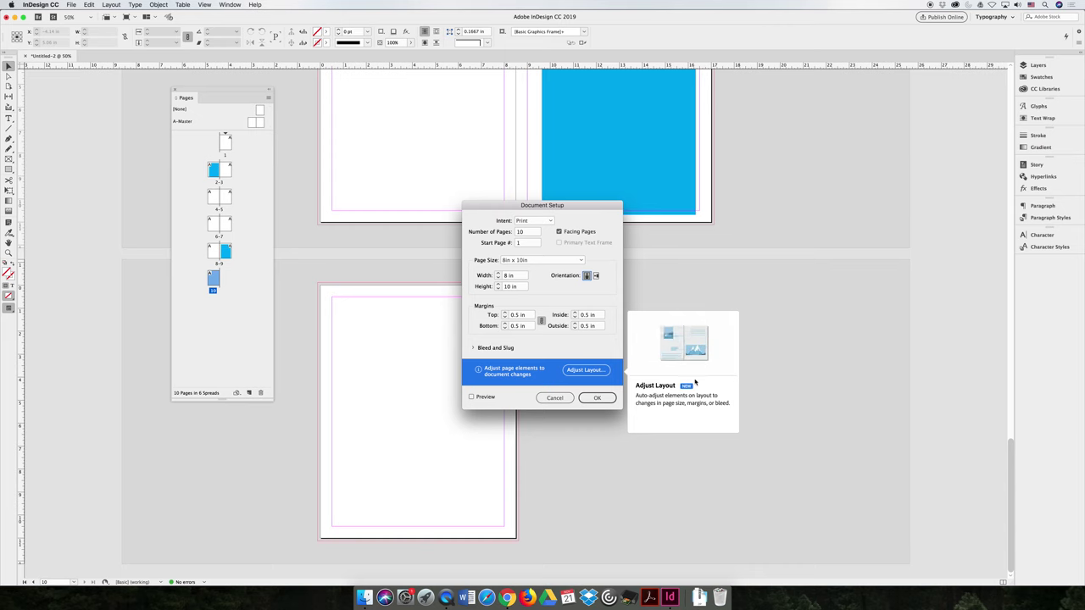
pyautogui.click(609, 397)
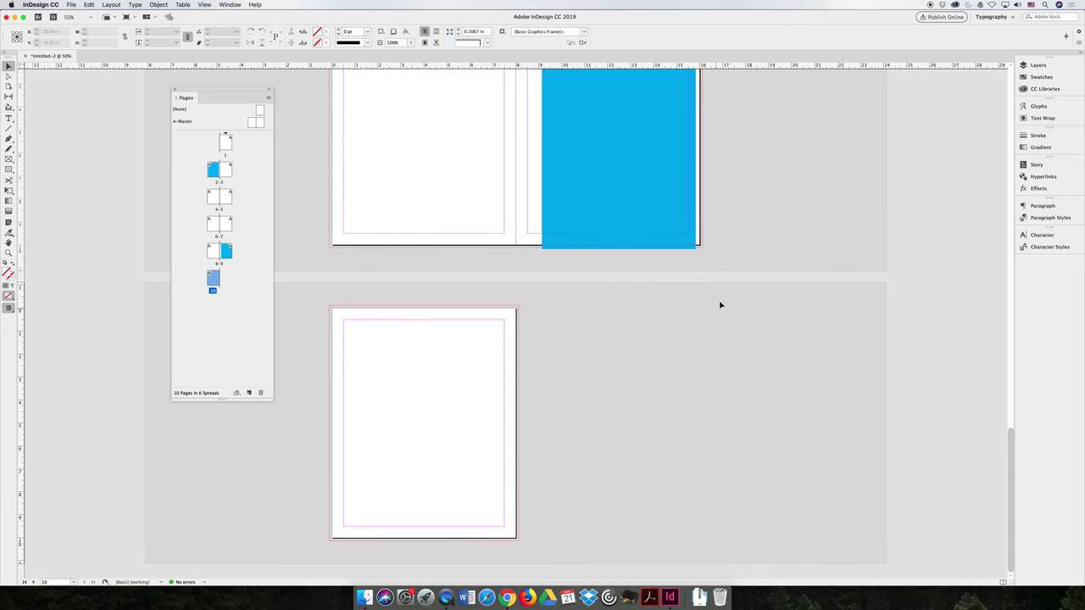
# Drag the blue rectangle on page 9 to refit it to the resized page.
pyautogui.scroll(5, 721, 303)
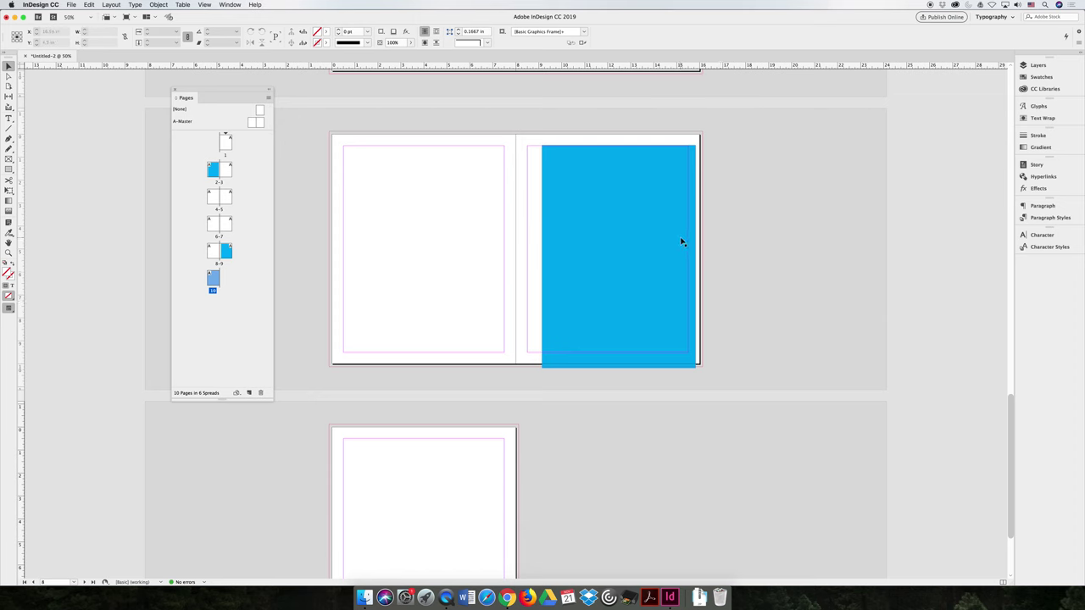
pyautogui.moveTo(666, 243)
pyautogui.mouseDown()
pyautogui.moveTo(642, 233)
pyautogui.moveTo(651, 236)
pyautogui.mouseUp()
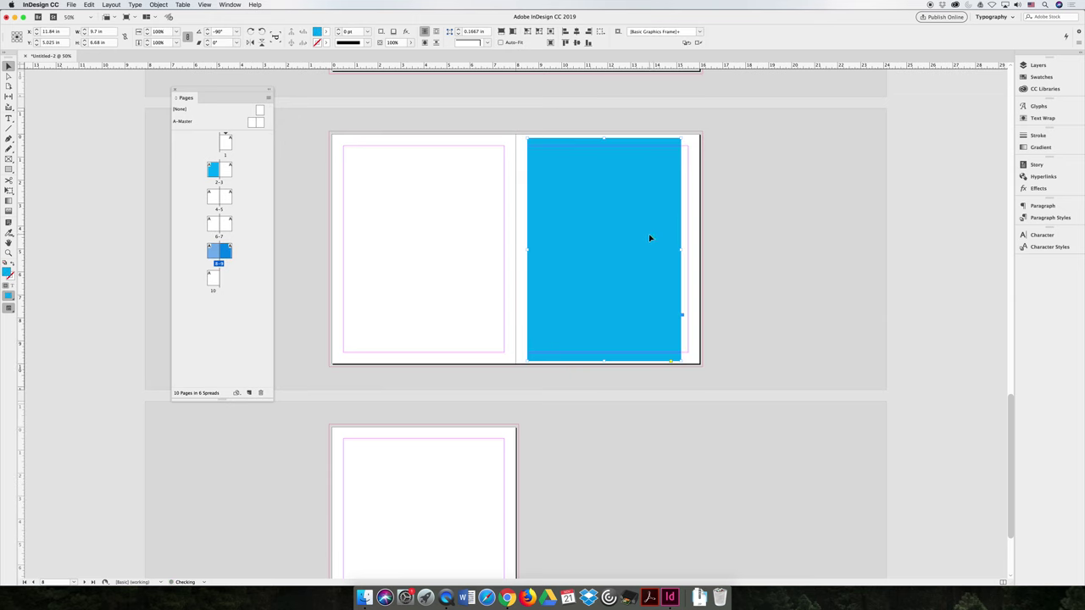
pyautogui.click(299, 126)
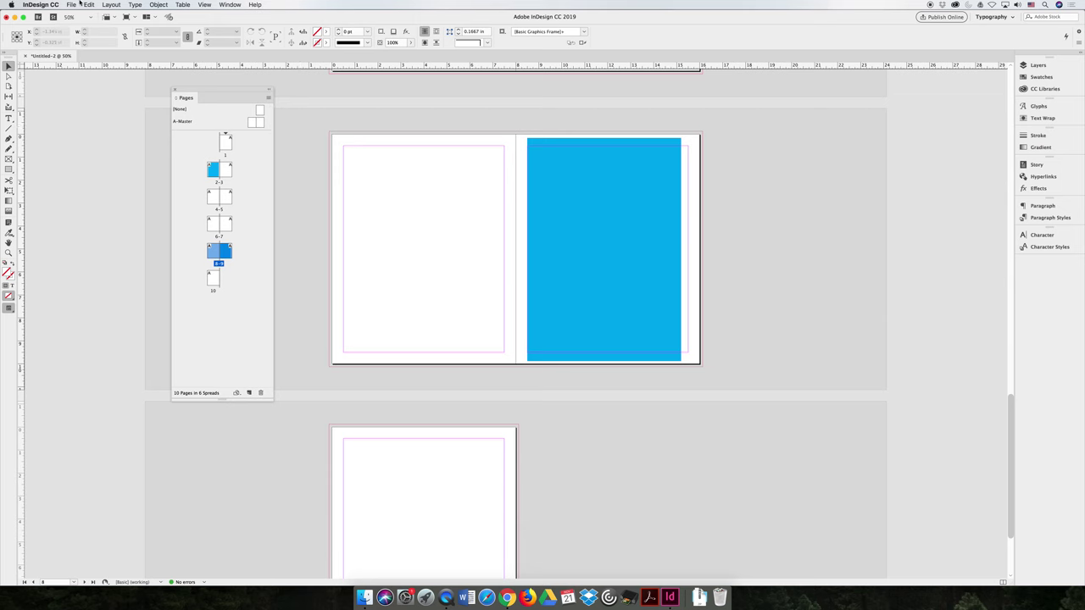
pyautogui.click(72, 4)
# Create a new single-page document 6 in wide by 9 in high with Facing Pages off.
pyautogui.moveTo(88, 16)
pyautogui.click(182, 17)
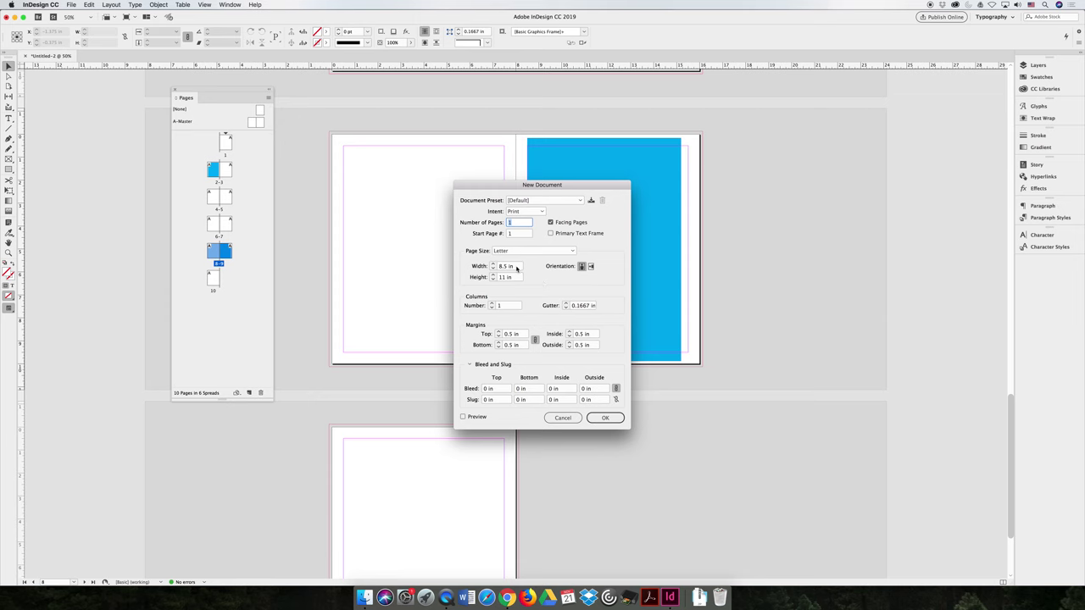
pyautogui.moveTo(517, 267); pyautogui.dragTo(493, 266)
pyautogui.write('6')
pyautogui.press('Tab')
pyautogui.write('9')
pyautogui.press('Tab')
pyautogui.click(550, 222)
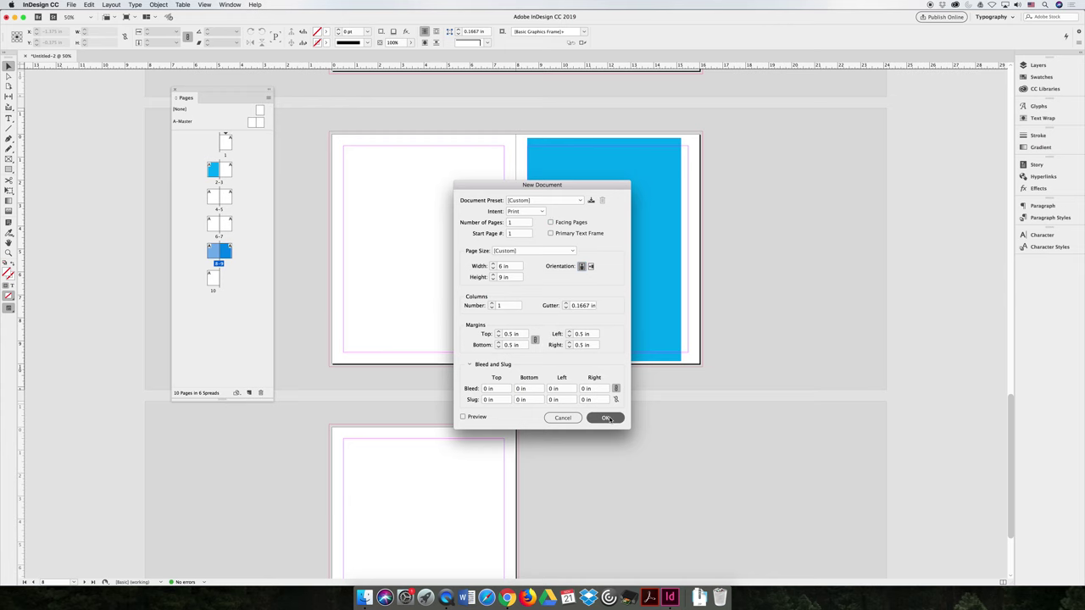
pyautogui.press('Return')
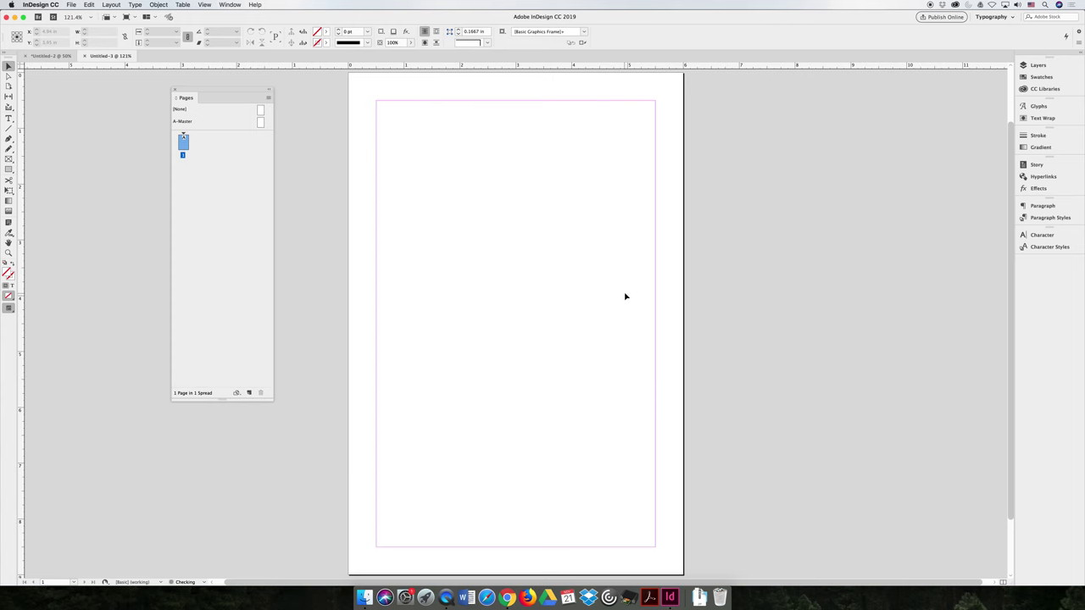
# Zoom out and add three pages so the document has four pages.
pyautogui.press('super+minus')
pyautogui.press('super+minus')
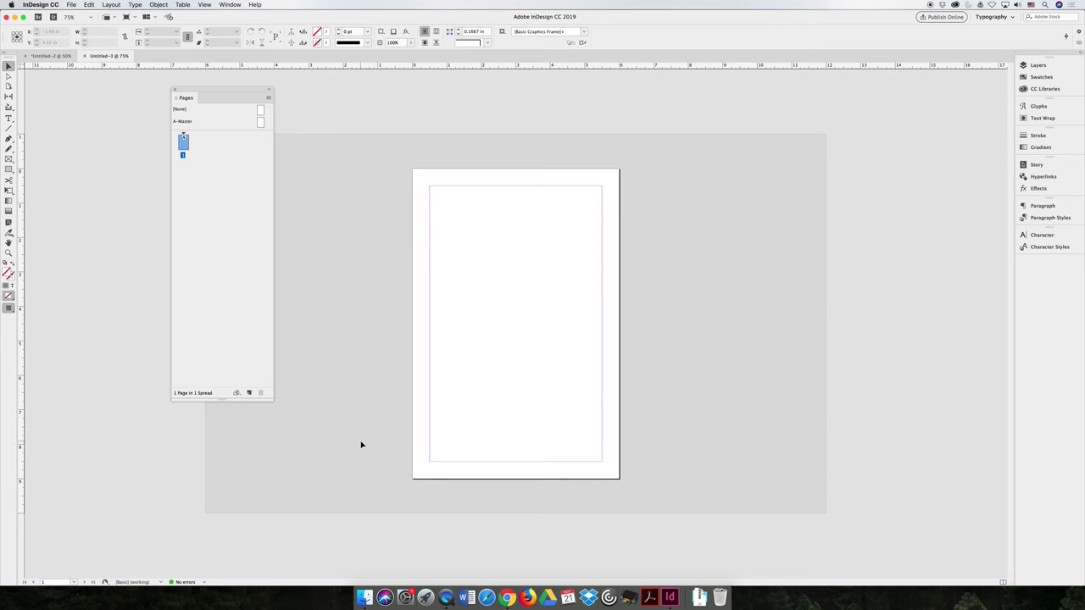
pyautogui.click(250, 393)
pyautogui.click(249, 394)
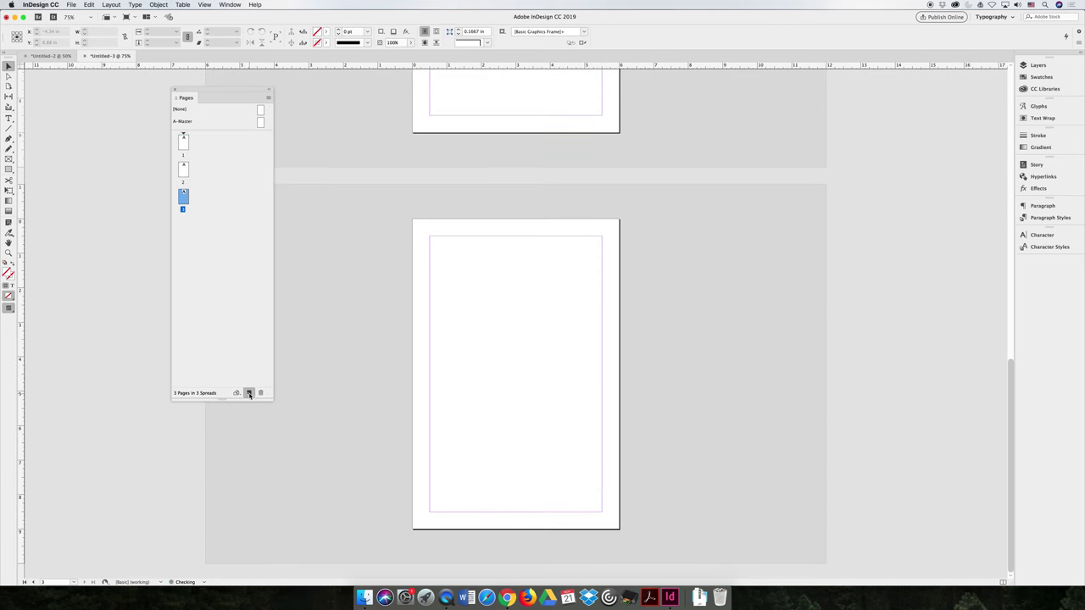
pyautogui.click(250, 393)
pyautogui.click(232, 232)
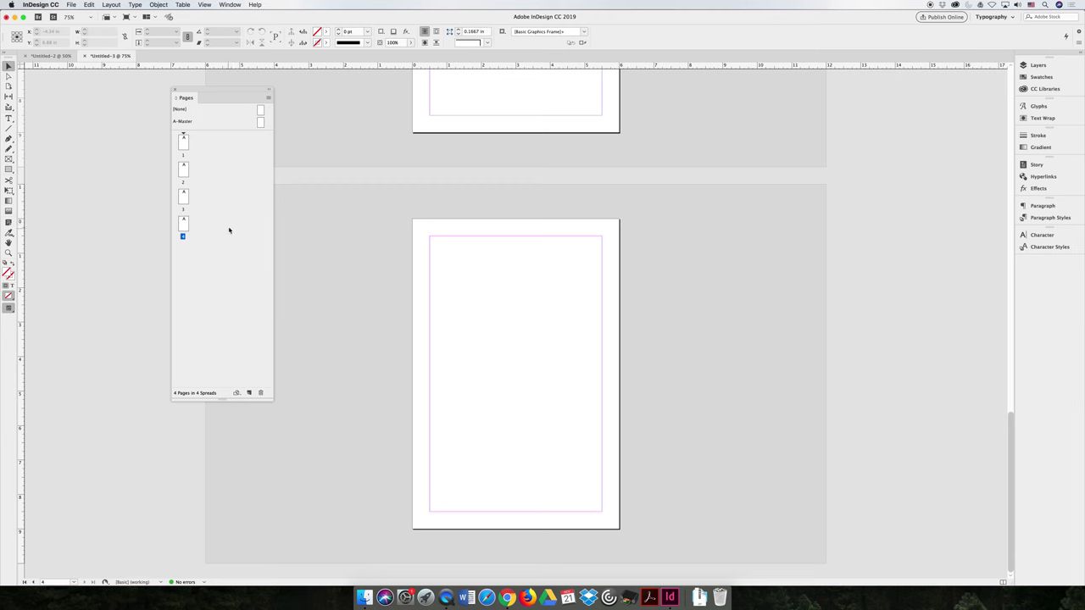
# Resize page 2 to the US Business Card page size.
pyautogui.scroll(5, 407, 233)
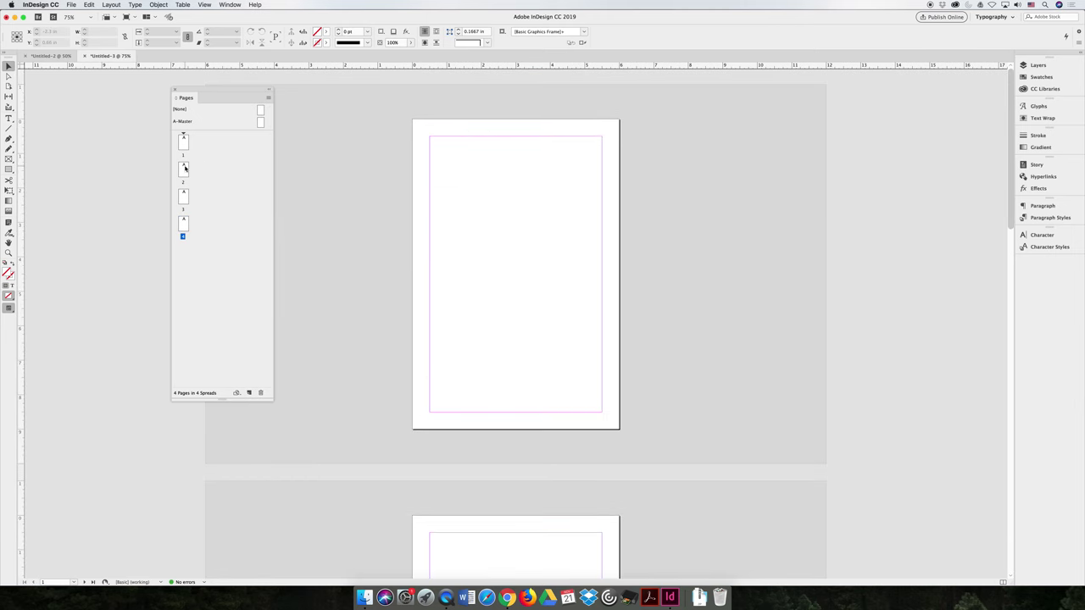
pyautogui.click(185, 169)
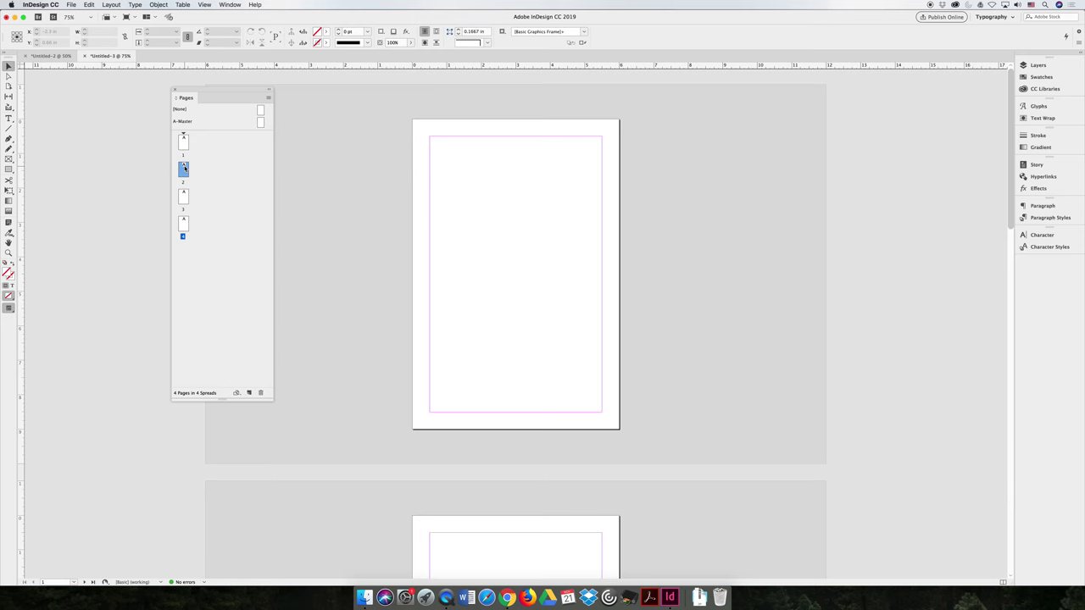
pyautogui.click(237, 394)
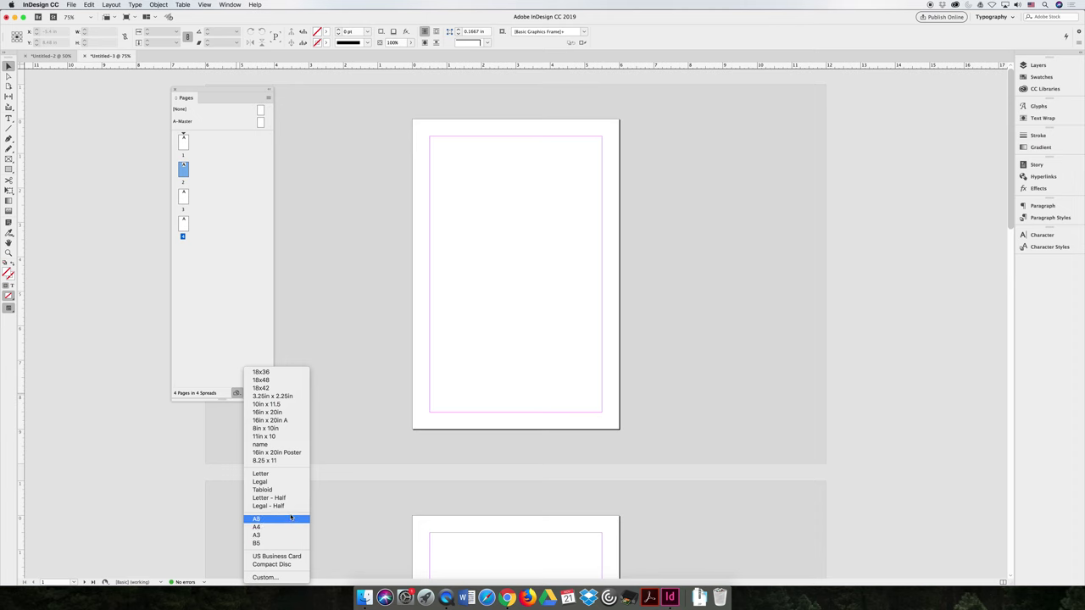
pyautogui.click(284, 557)
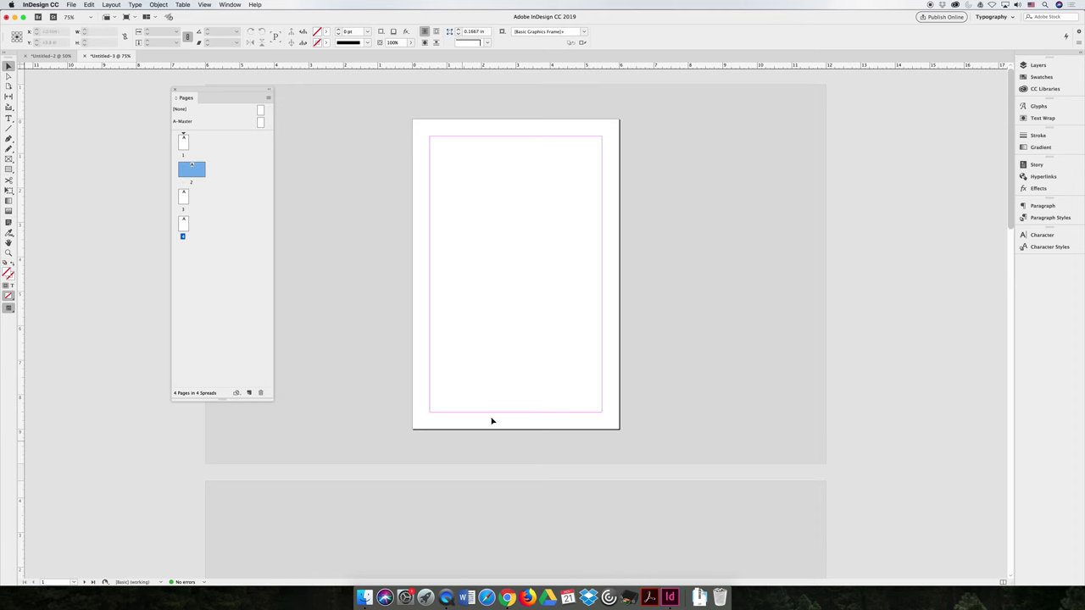
pyautogui.scroll(-10, 492, 419)
pyautogui.scroll(-2, 491, 419)
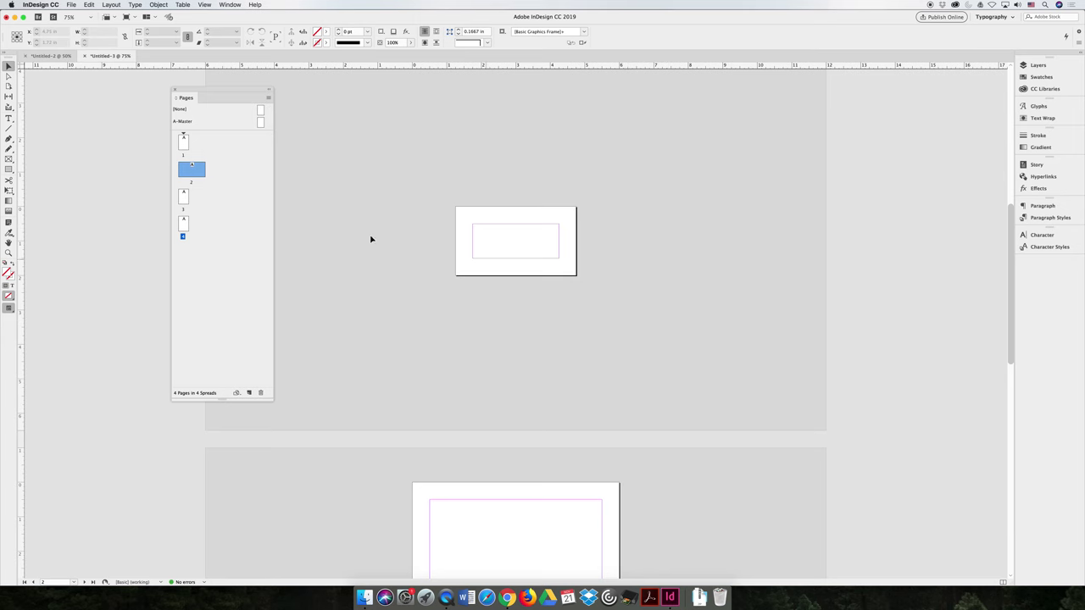
# On page 3, start a custom page size named '4.25in x 6.25in'.
pyautogui.doubleClick(186, 200)
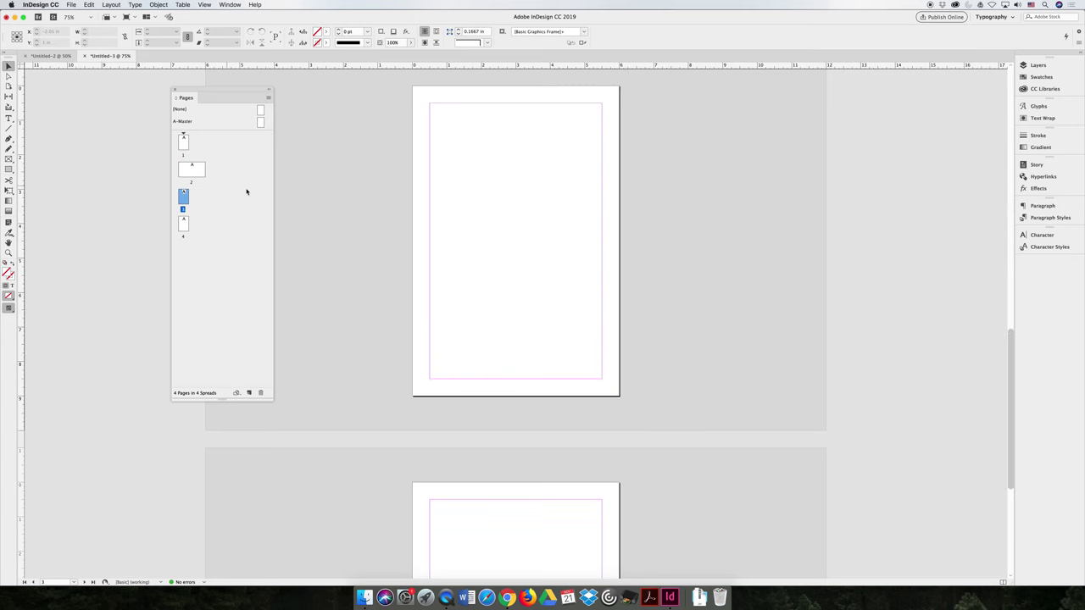
pyautogui.click(236, 392)
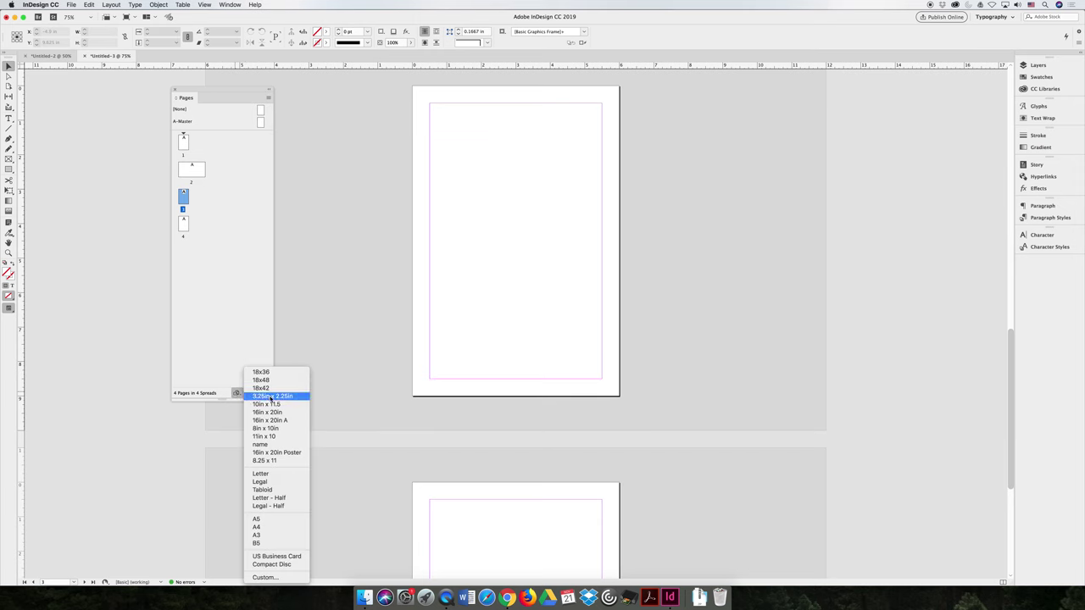
pyautogui.click(262, 578)
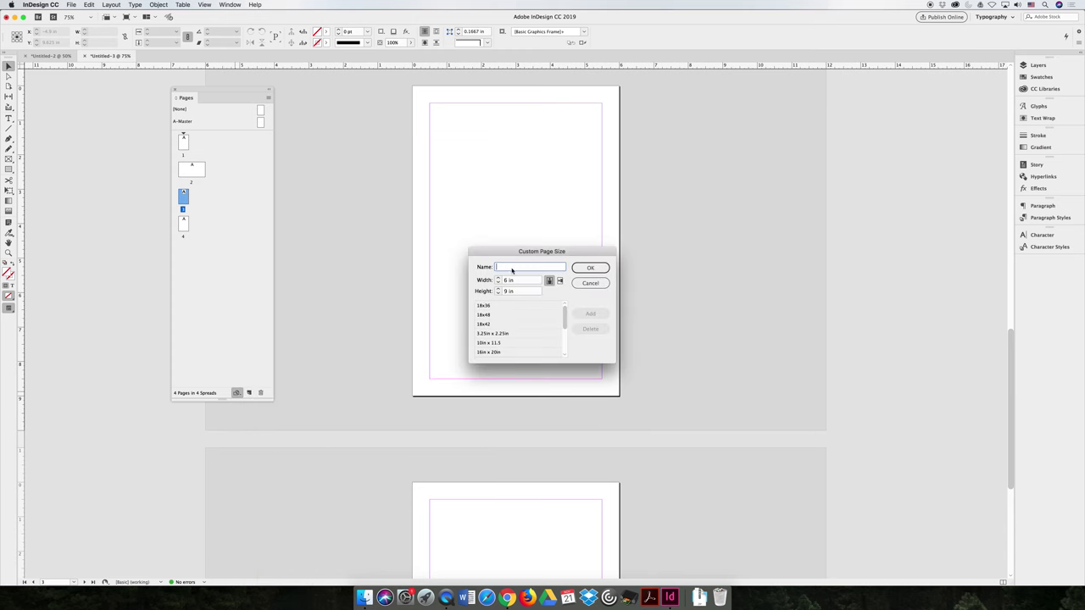
pyautogui.write('4.25 x 6.25')
pyautogui.click(506, 267)
pyautogui.write('in')
pyautogui.click(539, 267)
pyautogui.write('in')
# Set the custom size to 4.25 × 6.25 in, add it, and apply it to page 3.
pyautogui.press('Tab')
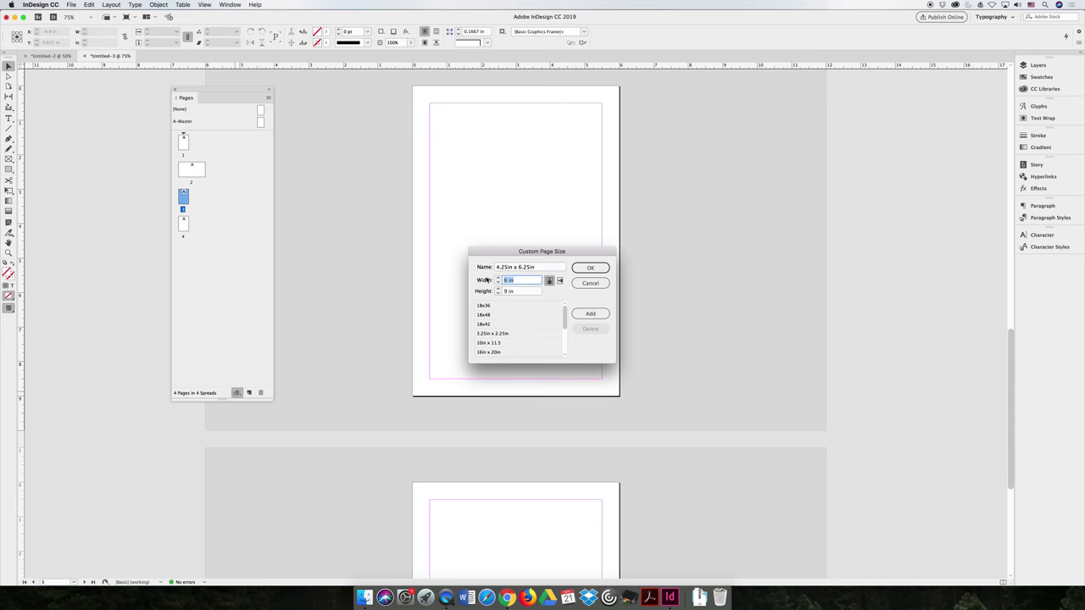
pyautogui.write('4.25in')
pyautogui.press('Tab')
pyautogui.write('6.25in')
pyautogui.click(590, 314)
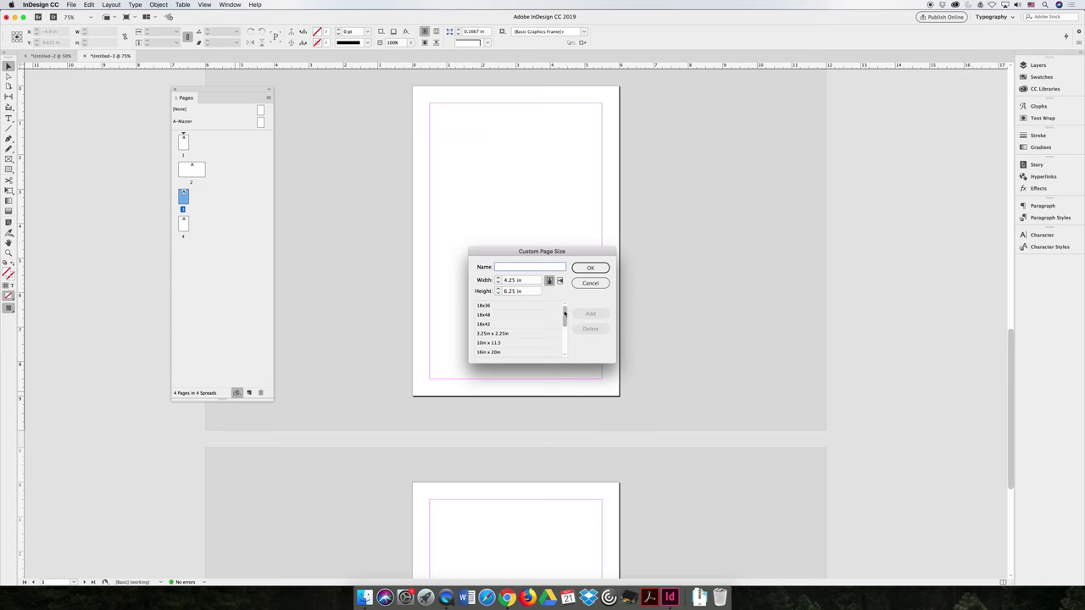
pyautogui.moveTo(564, 313); pyautogui.dragTo(564, 346)
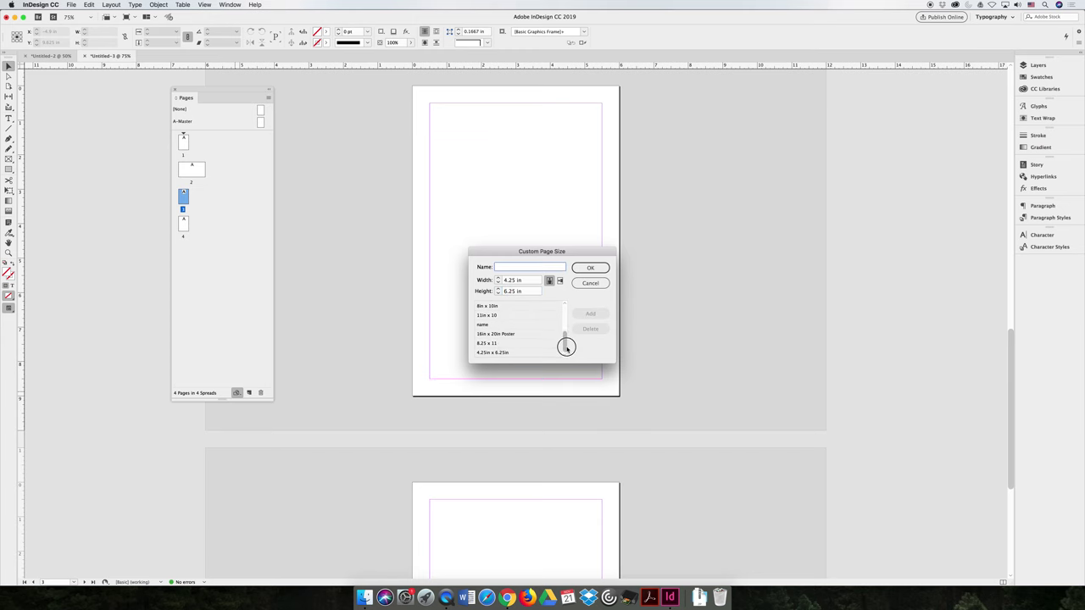
pyautogui.click(500, 353)
pyautogui.click(590, 268)
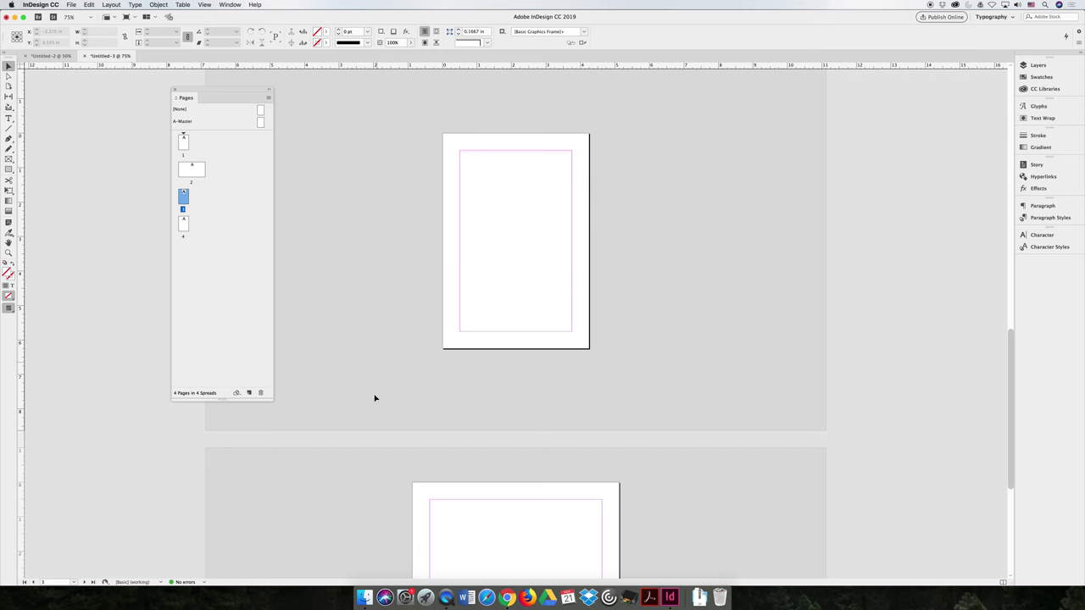
pyautogui.click(237, 393)
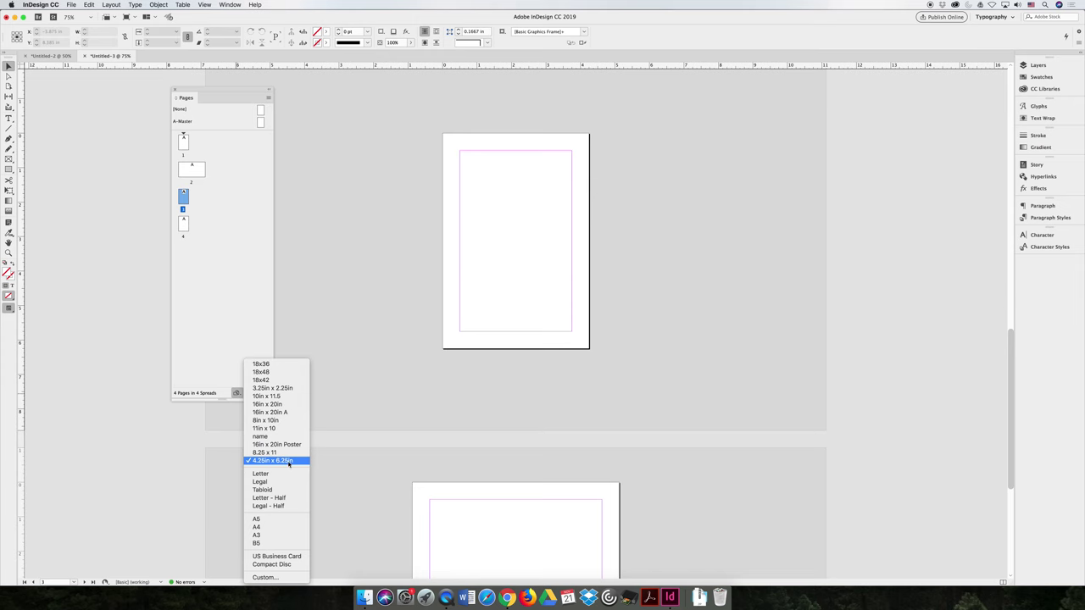
pyautogui.click(232, 304)
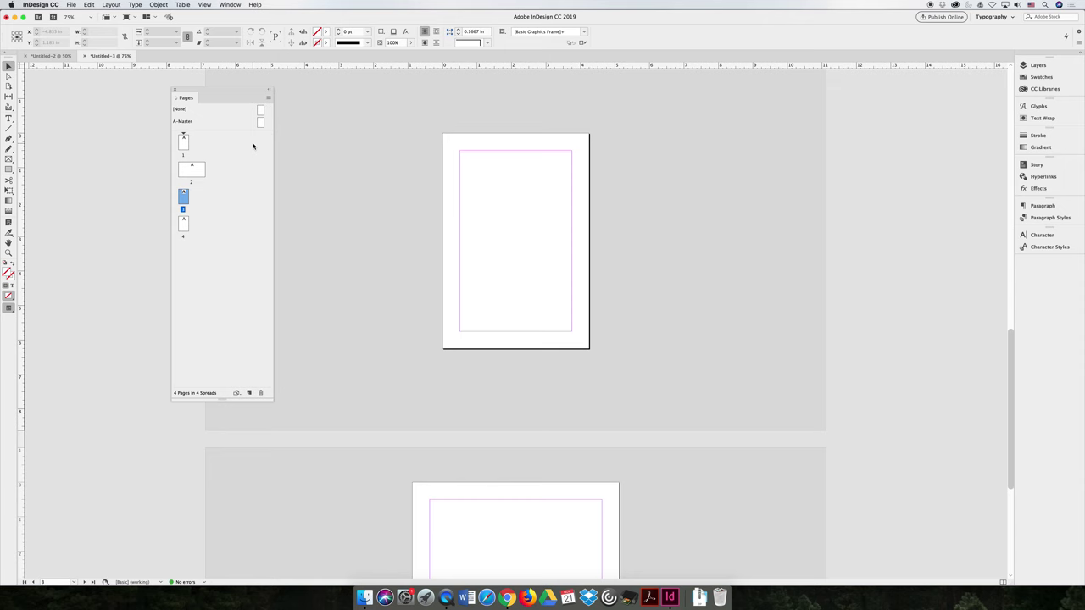
# In Untitled-2, fill the page 9 rectangle with the magenta C=0 M=100 Y=0 K=0 swatch.
pyautogui.click(51, 55)
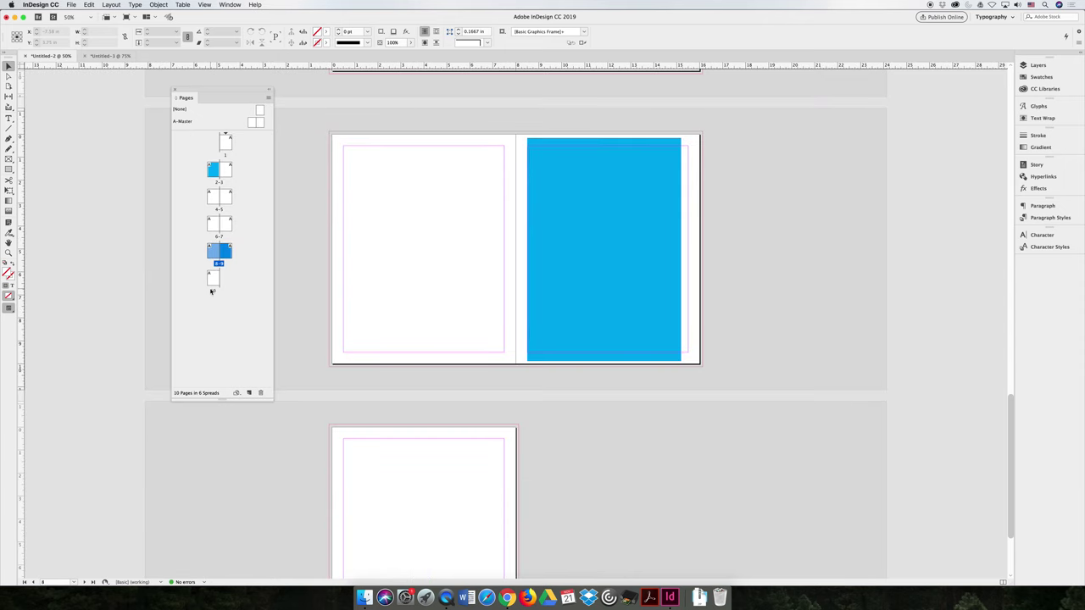
pyautogui.click(227, 306)
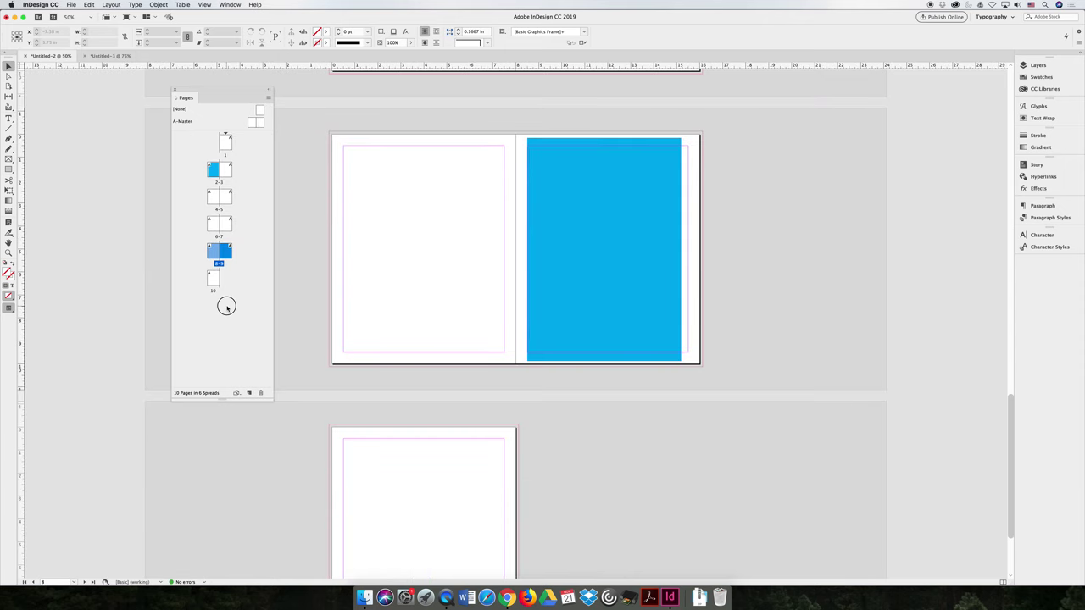
pyautogui.click(586, 245)
pyautogui.click(325, 33)
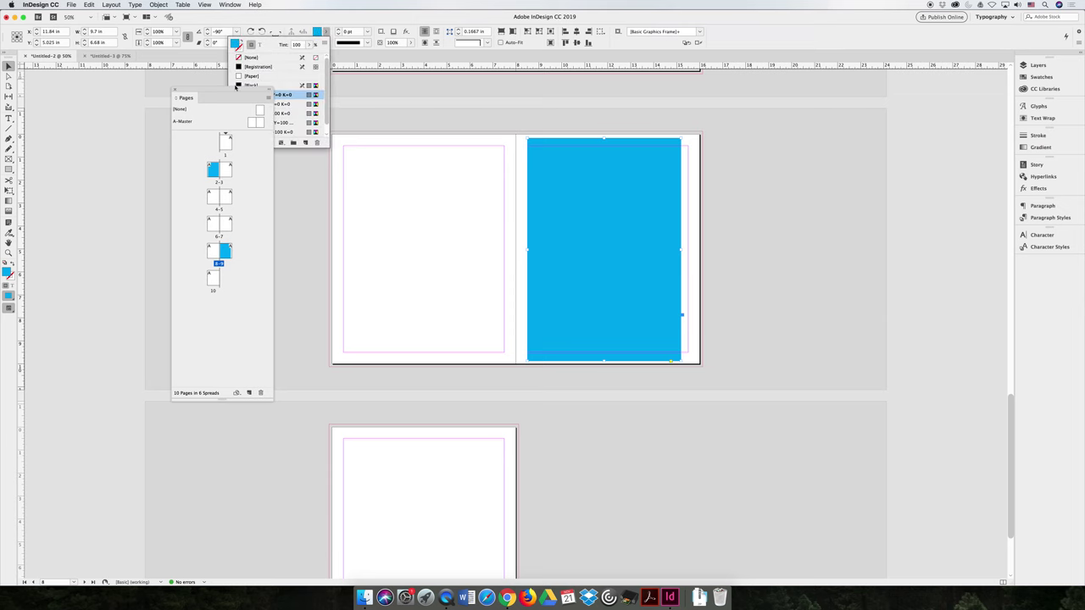
pyautogui.moveTo(206, 88); pyautogui.dragTo(132, 82)
pyautogui.click(325, 32)
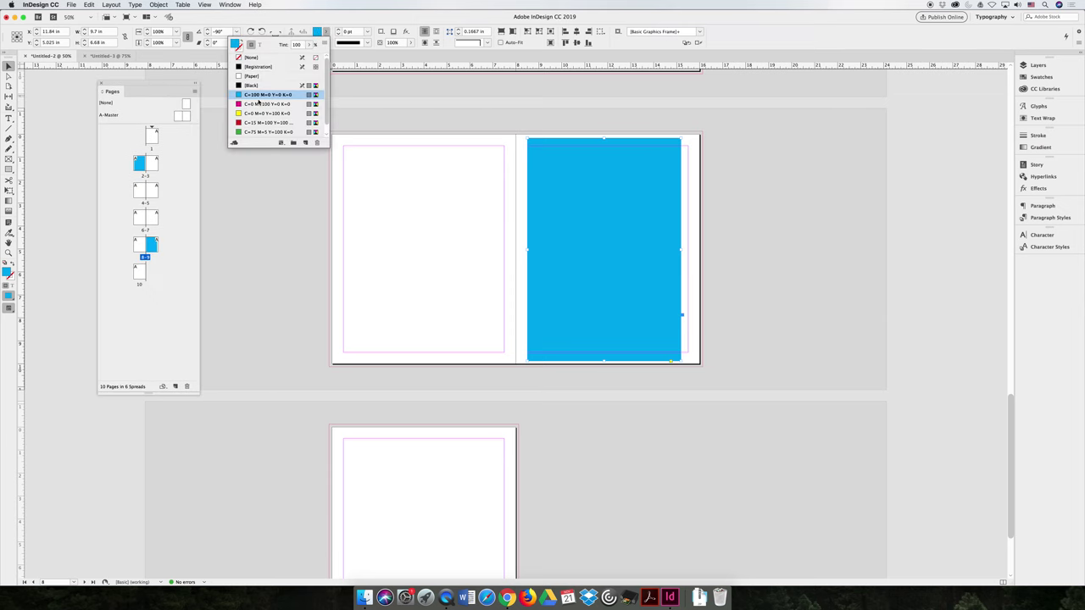
pyautogui.click(251, 103)
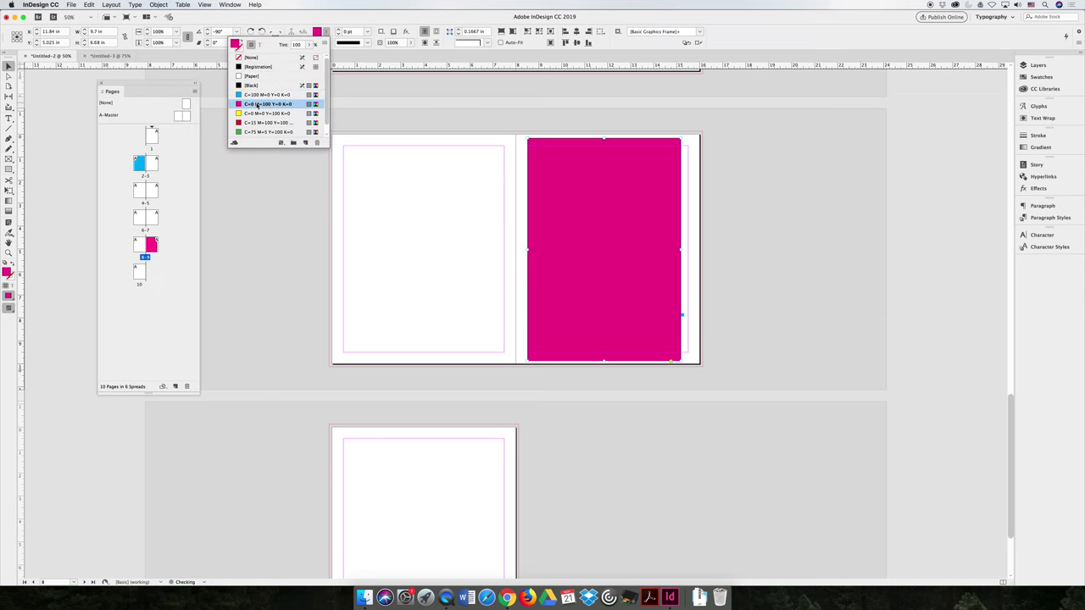
pyautogui.click(296, 271)
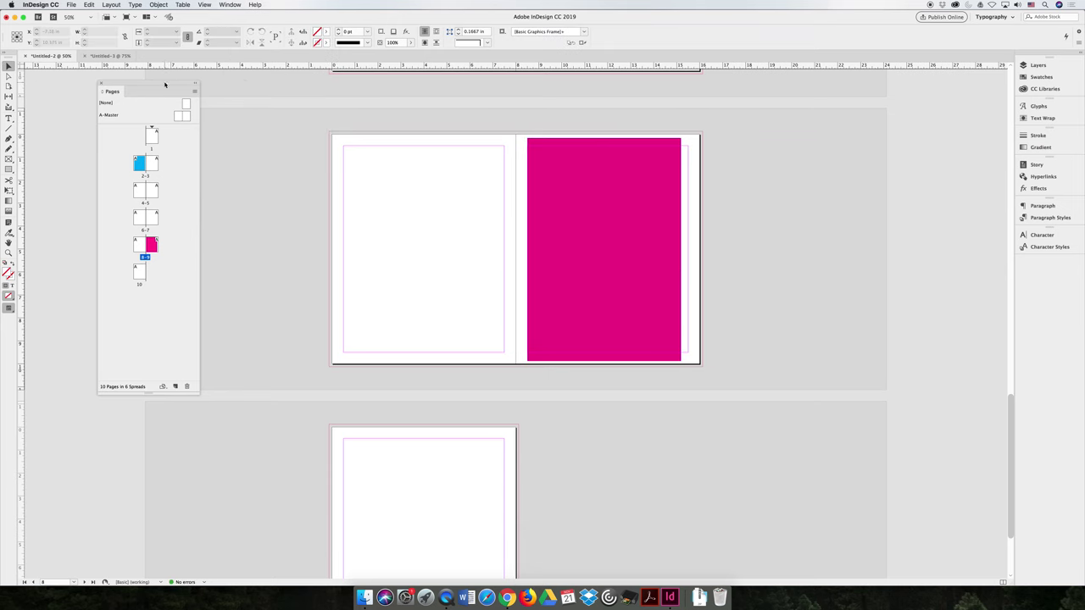
pyautogui.moveTo(164, 84); pyautogui.dragTo(265, 92)
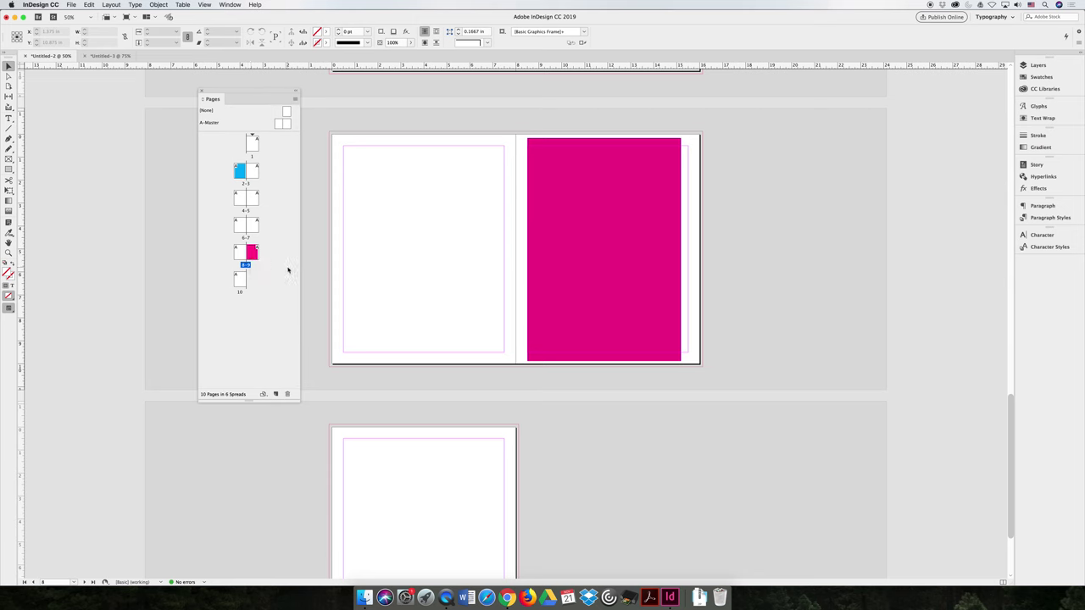
pyautogui.click(252, 249)
# Drag the magenta page to become page 1, then delete pages 10 and 9.
pyautogui.moveTo(252, 249); pyautogui.dragTo(242, 152)
pyautogui.moveTo(241, 151); pyautogui.dragTo(244, 154)
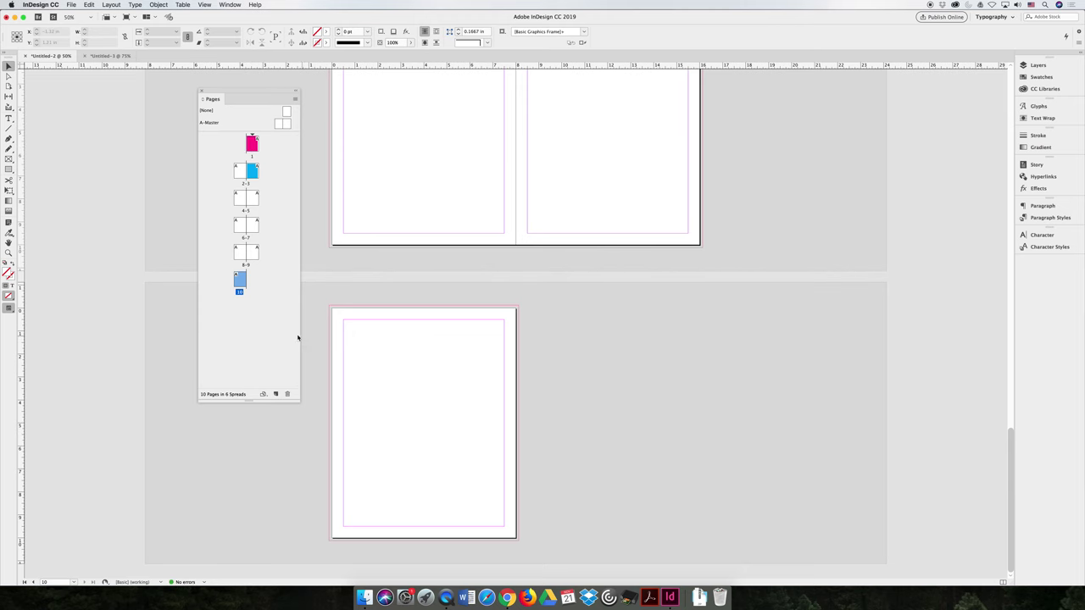
pyautogui.click(284, 393)
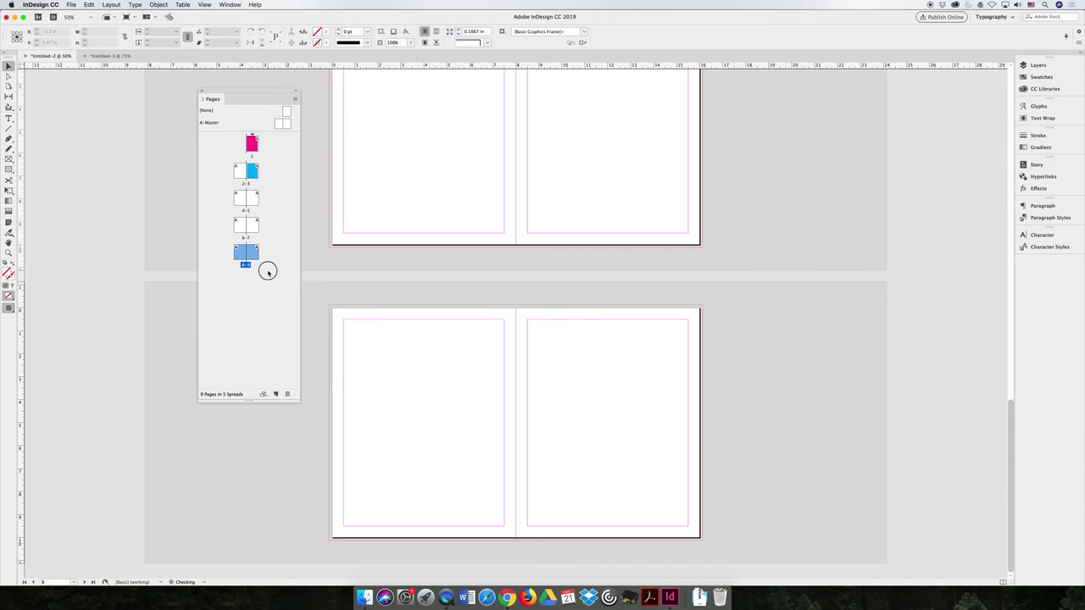
pyautogui.click(286, 394)
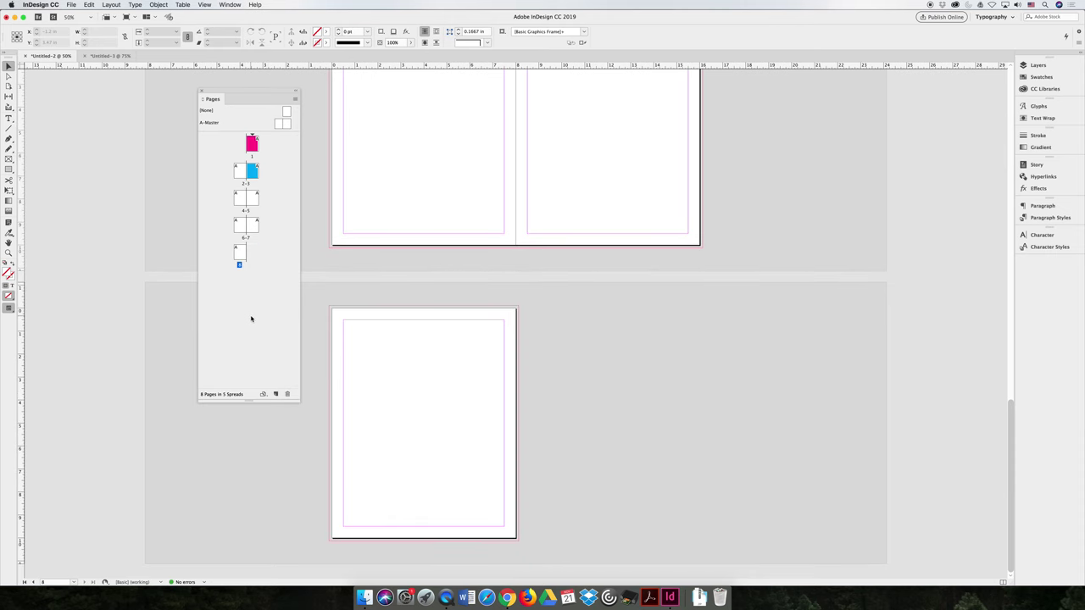
pyautogui.click(295, 100)
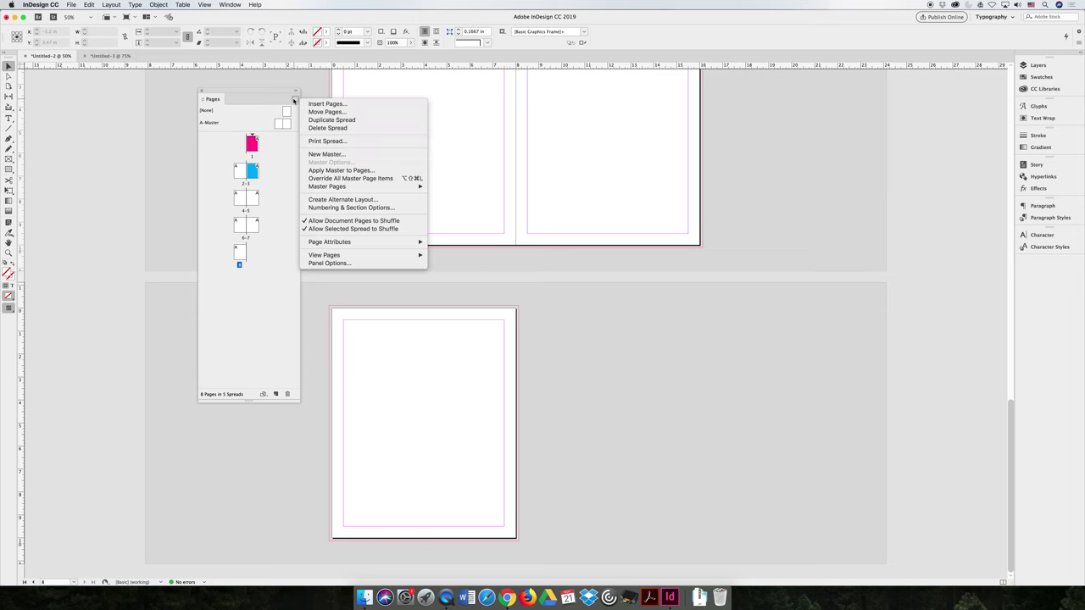
# Uncheck Allow Document Pages to Shuffle in the Pages panel menu.
pyautogui.click(396, 222)
pyautogui.click(297, 100)
pyautogui.click(254, 312)
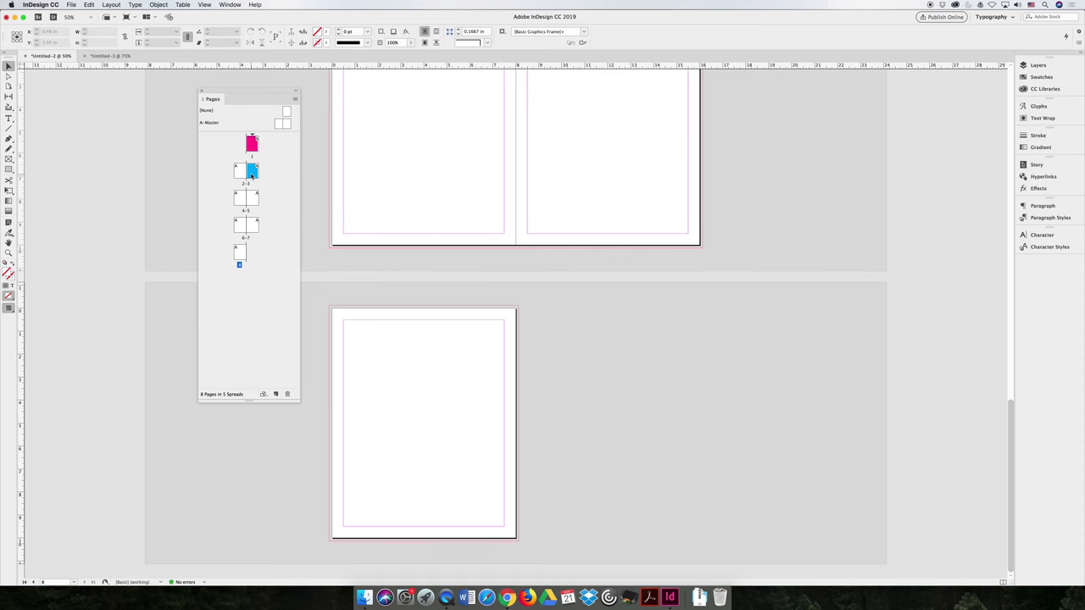
# Undo a trial move of the blue page, then add two pages after page 8.
pyautogui.moveTo(251, 175); pyautogui.dragTo(239, 156)
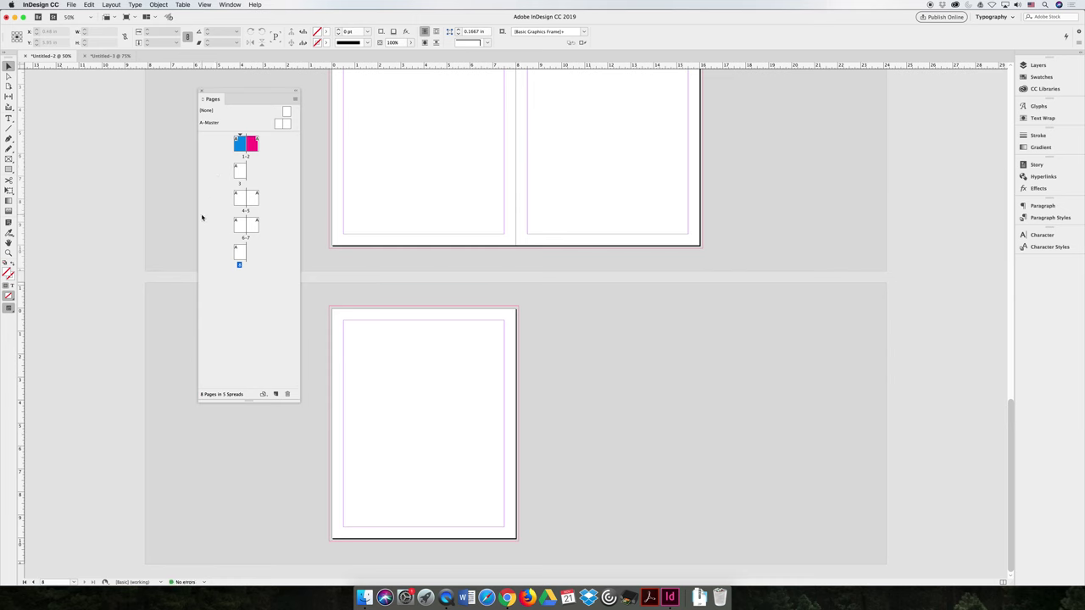
pyautogui.press('super+z')
pyautogui.click(239, 252)
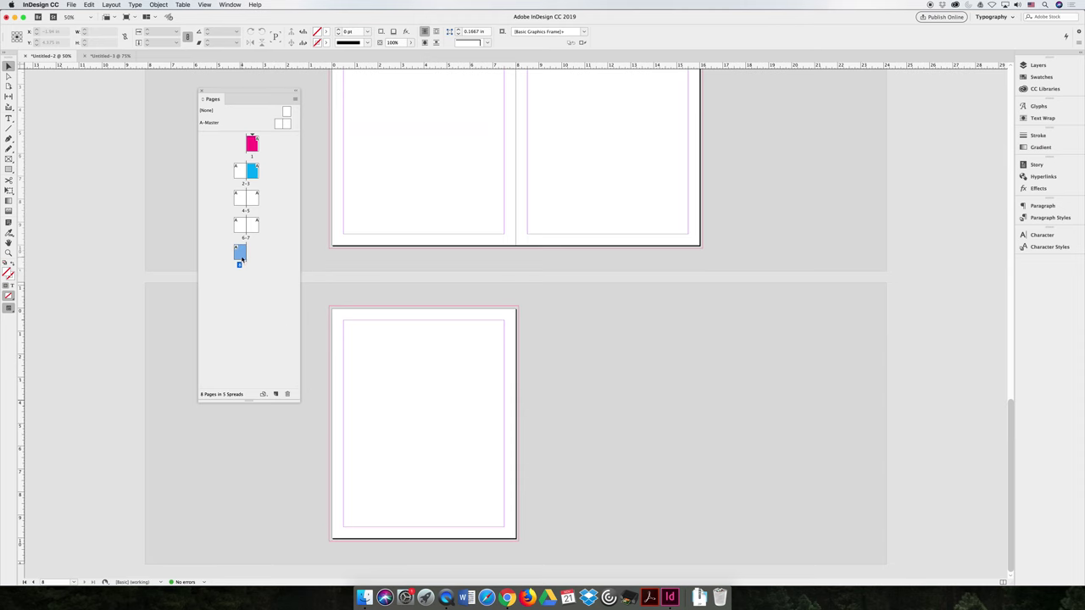
pyautogui.click(276, 395)
pyautogui.click(276, 395)
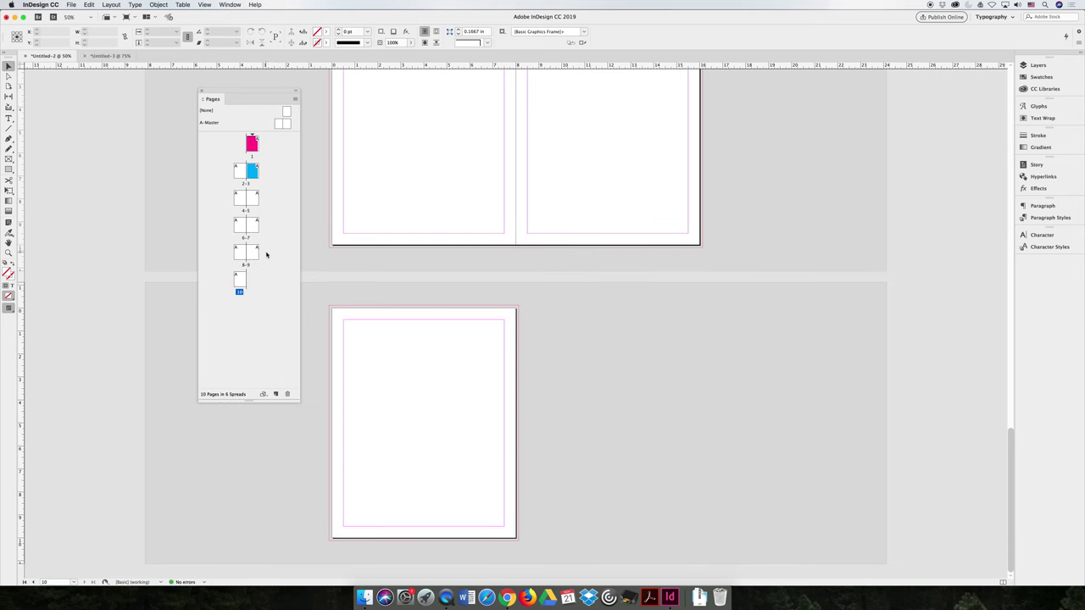
# Place page 9 beside page 1 and attach page 10 to the left of spread 3-4.
pyautogui.moveTo(254, 254)
pyautogui.mouseDown()
pyautogui.moveTo(265, 238)
pyautogui.moveTo(267, 146)
pyautogui.moveTo(273, 208)
pyautogui.moveTo(259, 289)
pyautogui.moveTo(256, 252)
pyautogui.mouseUp()
pyautogui.moveTo(256, 253); pyautogui.dragTo(258, 156)
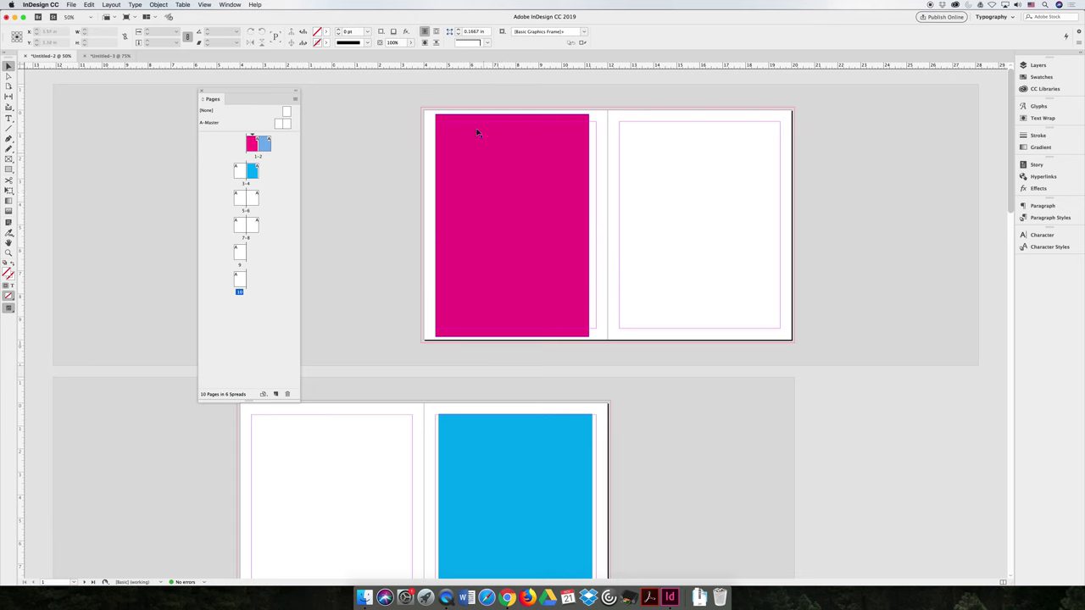
pyautogui.moveTo(471, 158); pyautogui.dragTo(475, 164)
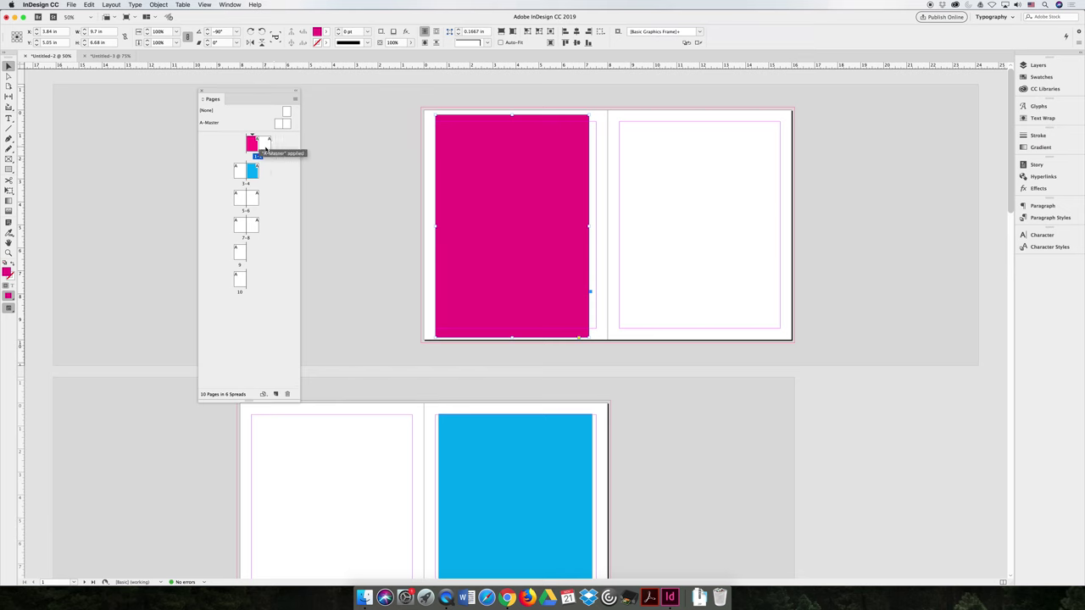
pyautogui.moveTo(242, 282); pyautogui.dragTo(233, 175)
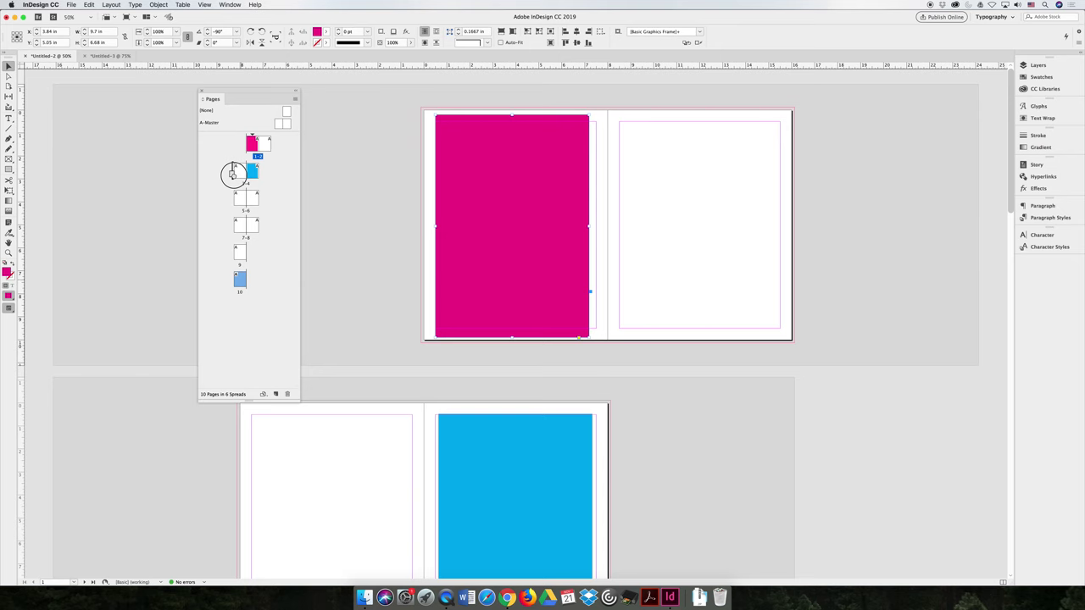
pyautogui.moveTo(234, 175); pyautogui.dragTo(237, 173)
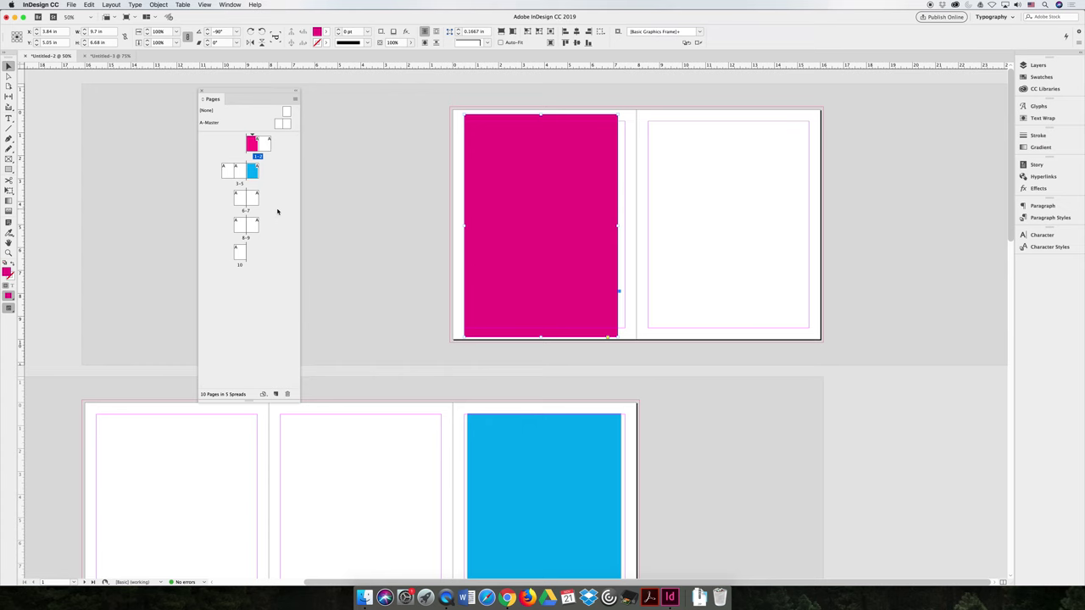
# Uncheck Allow Selected Spread to Shuffle and keep each spread's current page count.
pyautogui.click(295, 99)
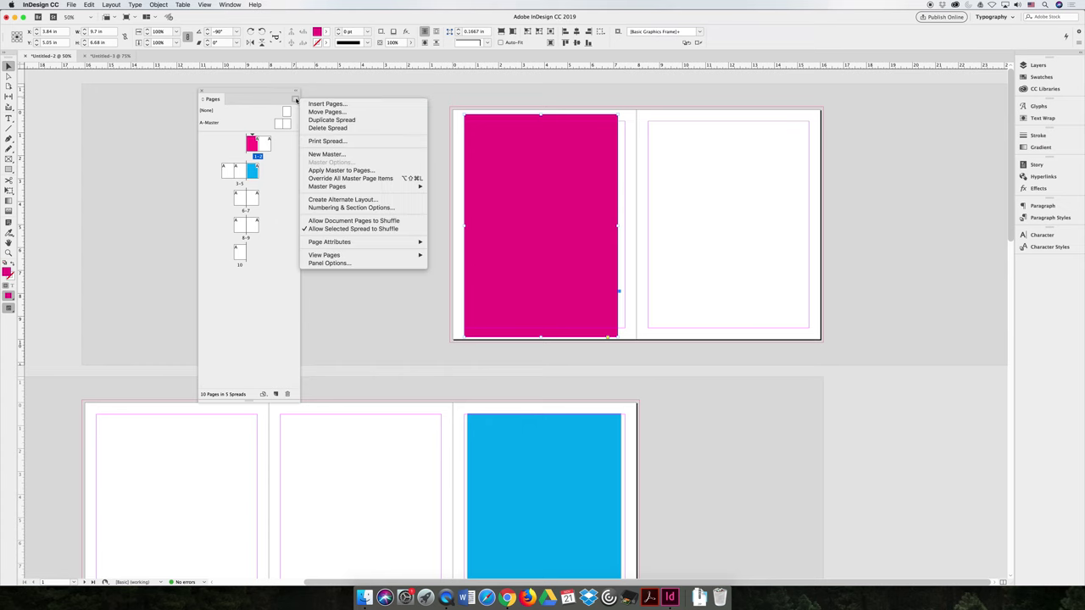
pyautogui.click(362, 221)
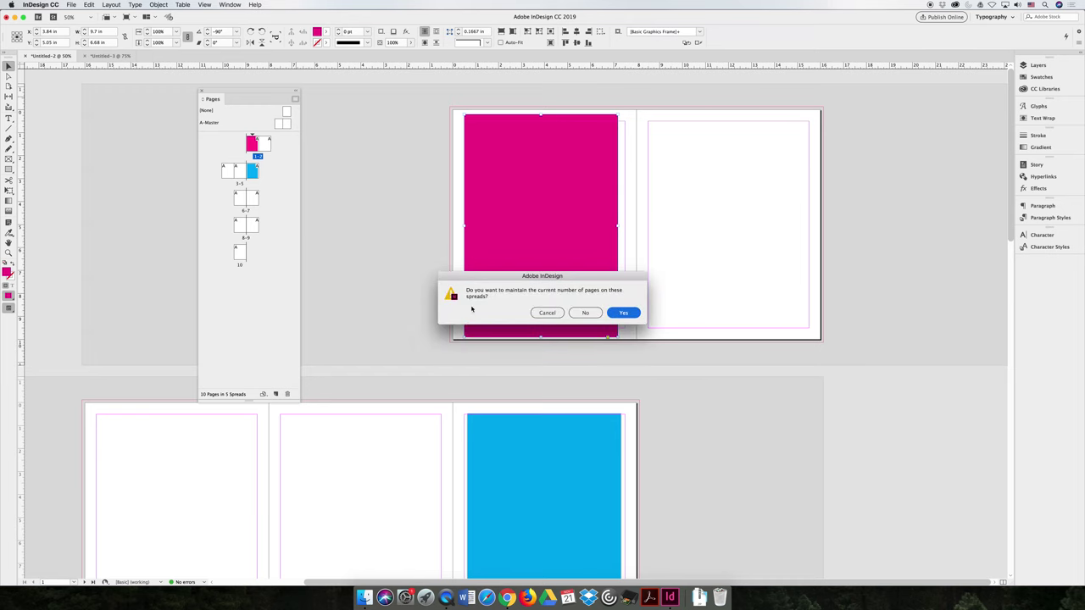
pyautogui.click(624, 313)
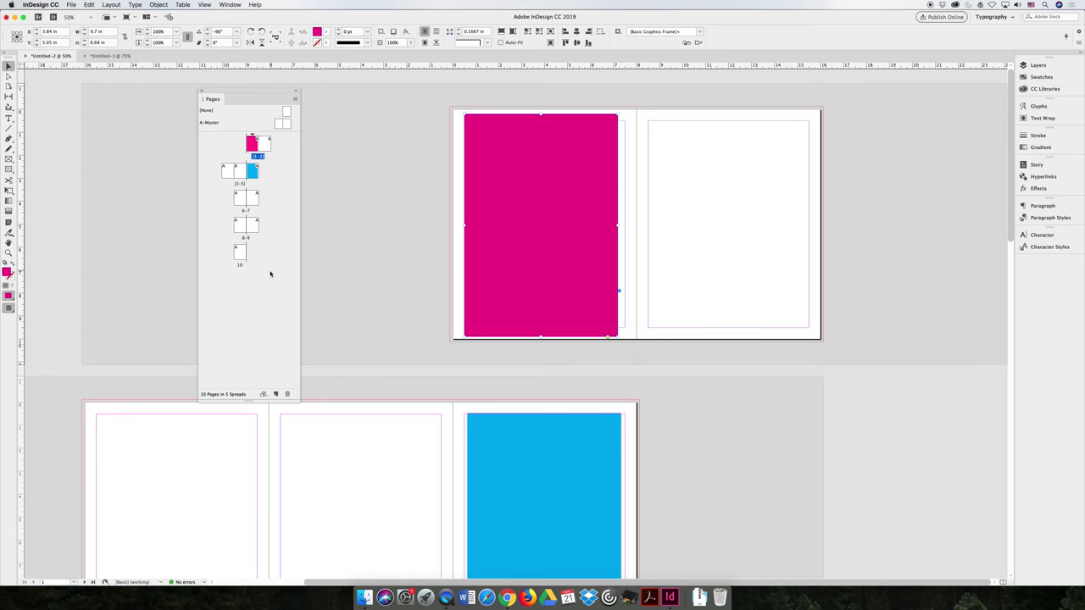
pyautogui.click(231, 180)
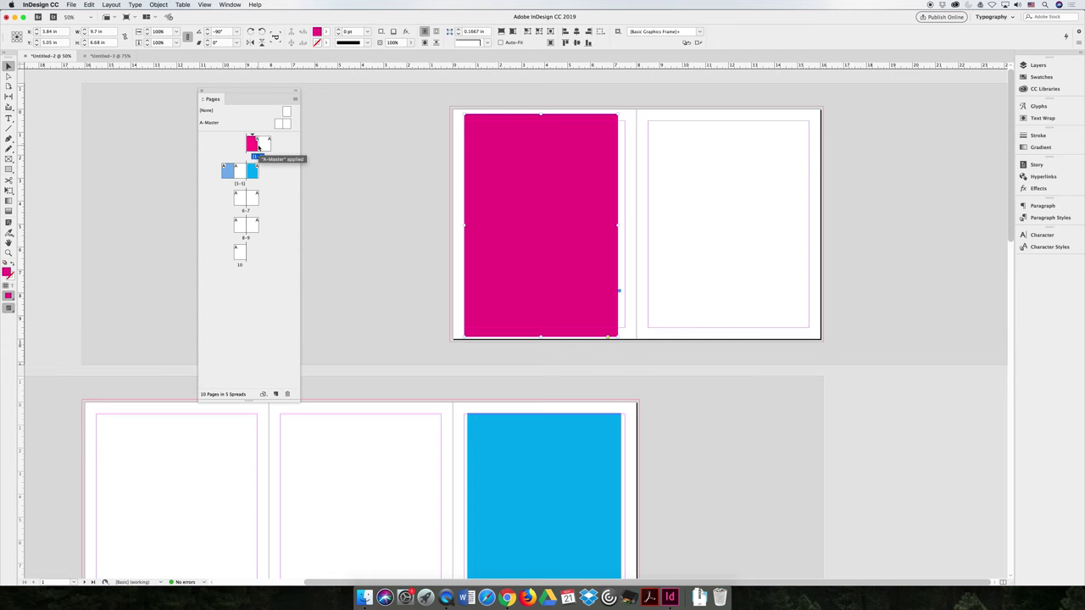
# Draw a wide rectangle across the top of page 8, extending its left edge to the bleed.
pyautogui.click(388, 192)
pyautogui.scroll(-10, 429, 313)
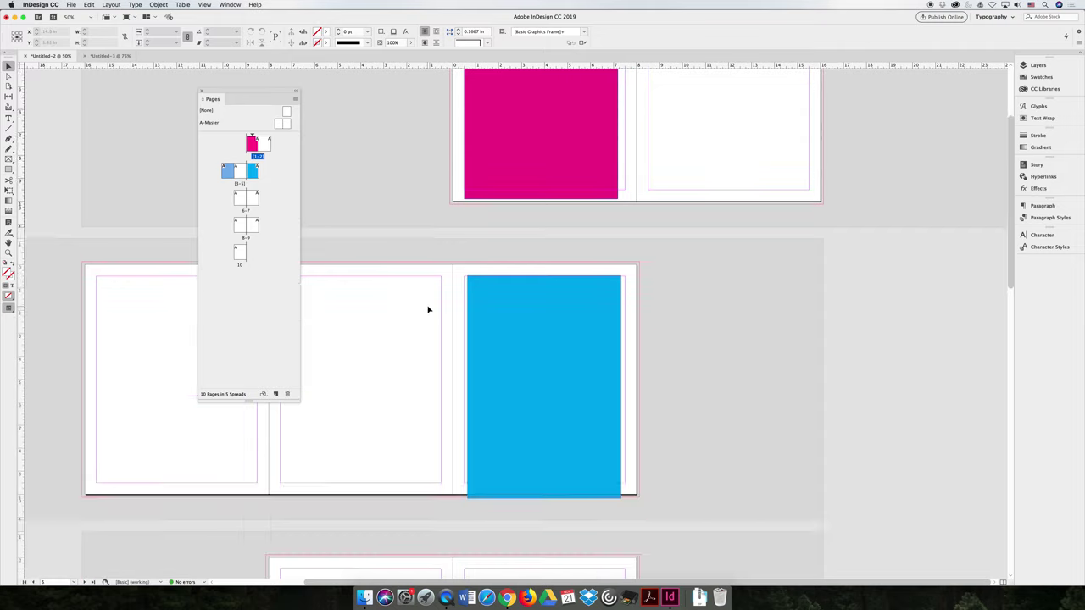
pyautogui.moveTo(261, 89); pyautogui.dragTo(149, 79)
pyautogui.scroll(1, 526, 254)
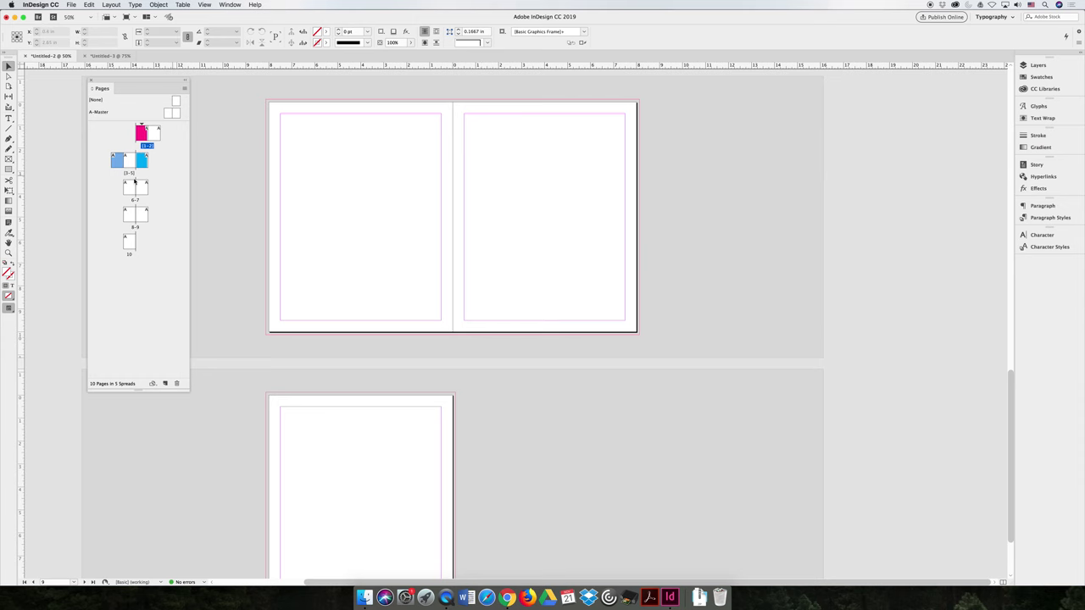
pyautogui.press('m')
pyautogui.moveTo(270, 135); pyautogui.dragTo(453, 172)
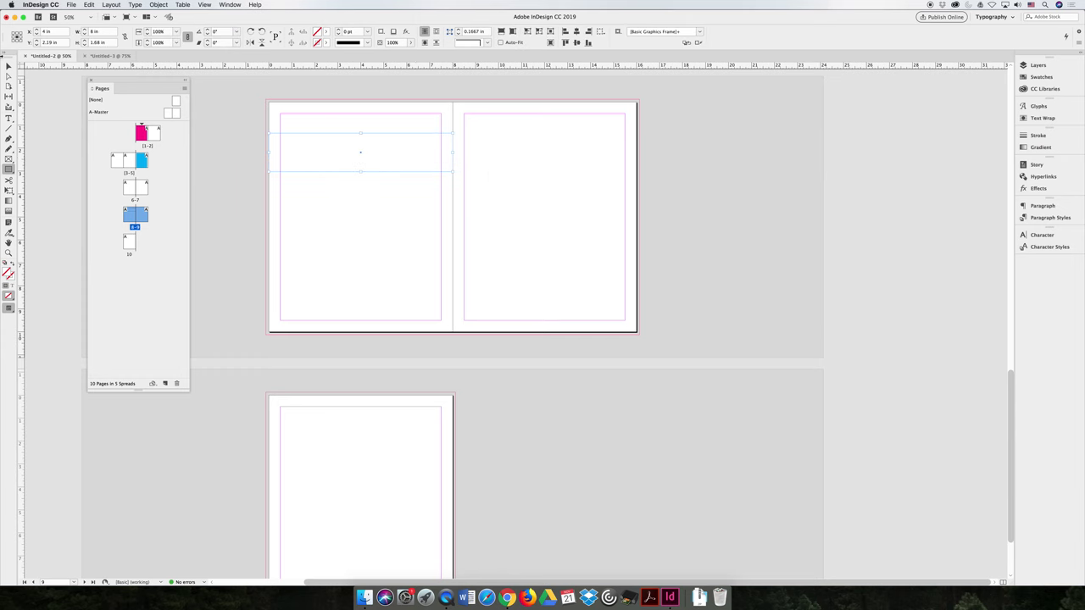
pyautogui.press('v')
pyautogui.moveTo(270, 153); pyautogui.dragTo(267, 154)
# Fill the bar cyan and place a copy lower on page 9.
pyautogui.click(325, 31)
pyautogui.click(255, 95)
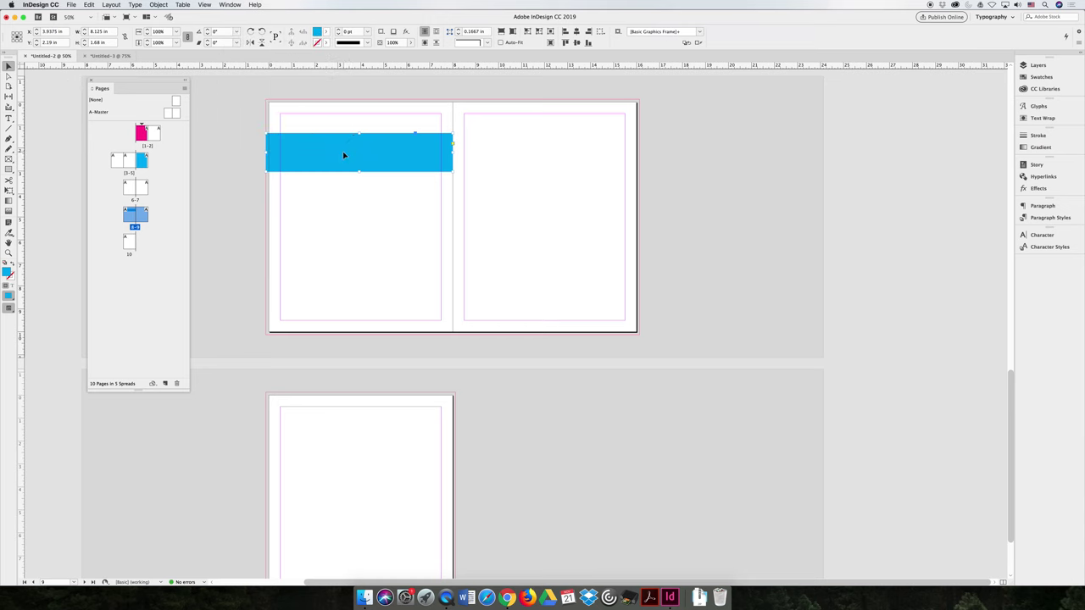
pyautogui.moveTo(344, 155); pyautogui.dragTo(533, 236)
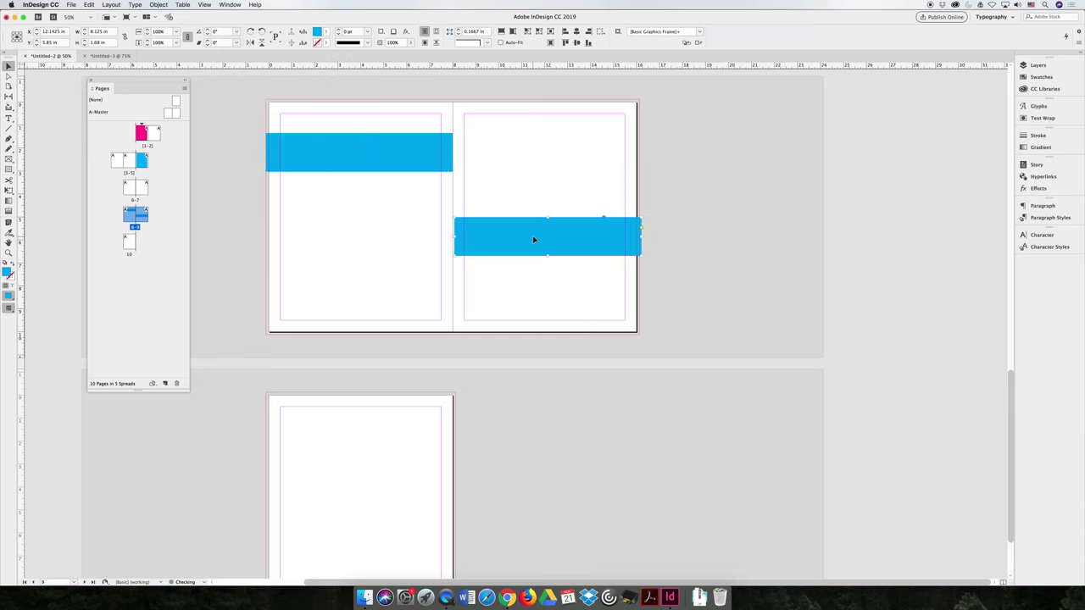
pyautogui.click(720, 219)
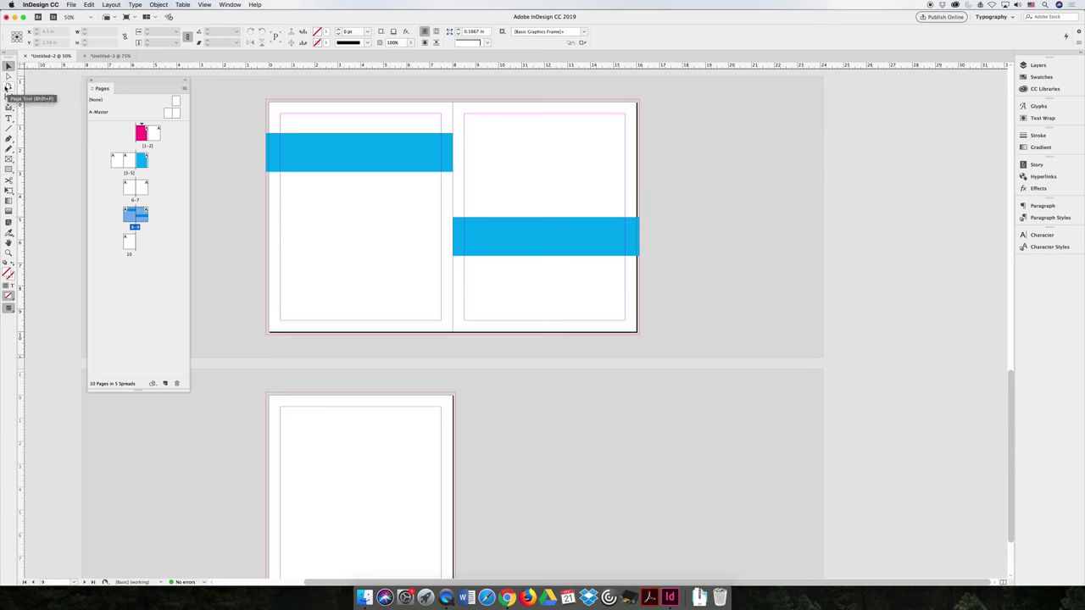
# With the Page tool, shift page 9 upward so page 8 sits lower.
pyautogui.click(8, 88)
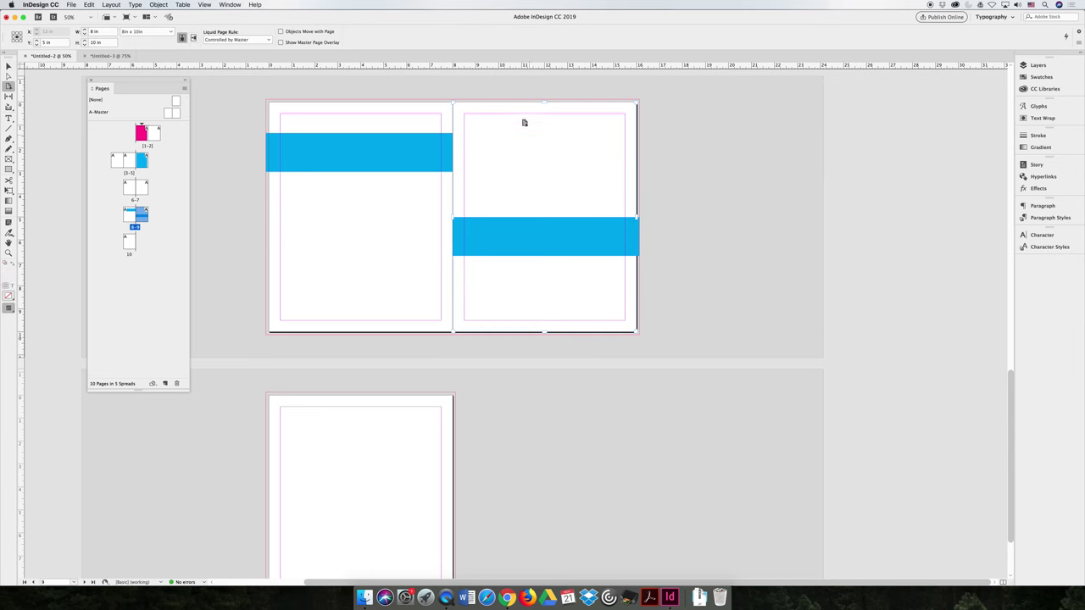
pyautogui.moveTo(488, 127); pyautogui.dragTo(510, 197)
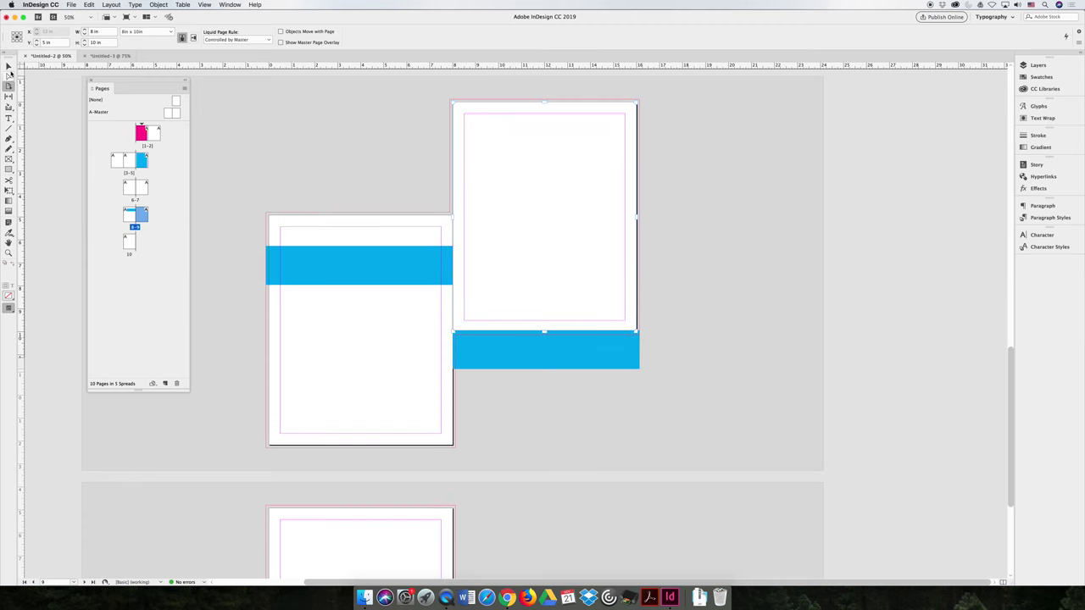
pyautogui.click(9, 68)
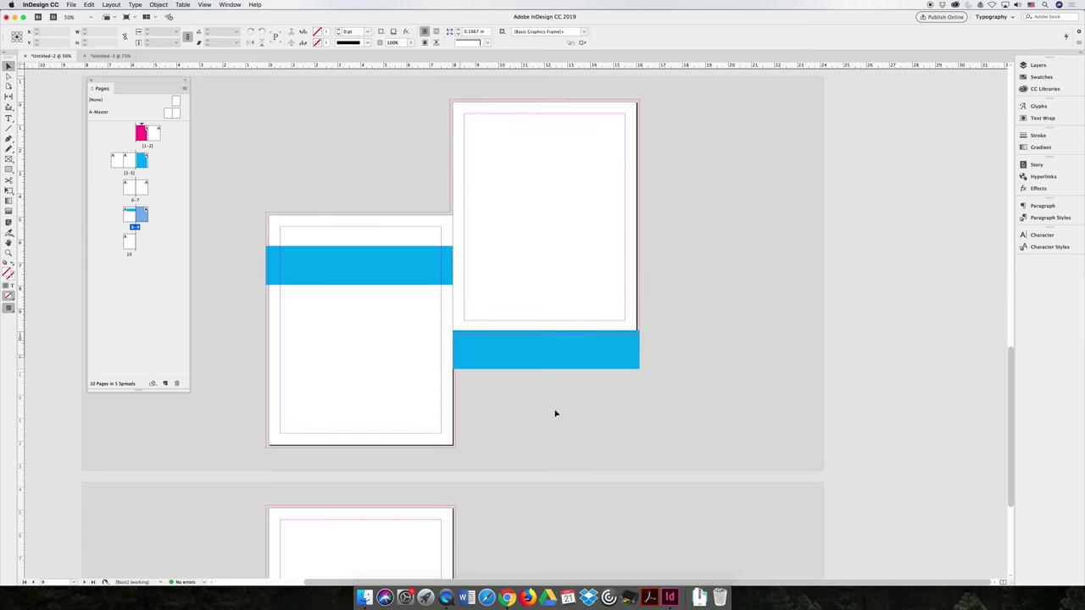
# Raise page 9's cyan bar to match page 8's bar height, forming one continuous band.
pyautogui.click(525, 356)
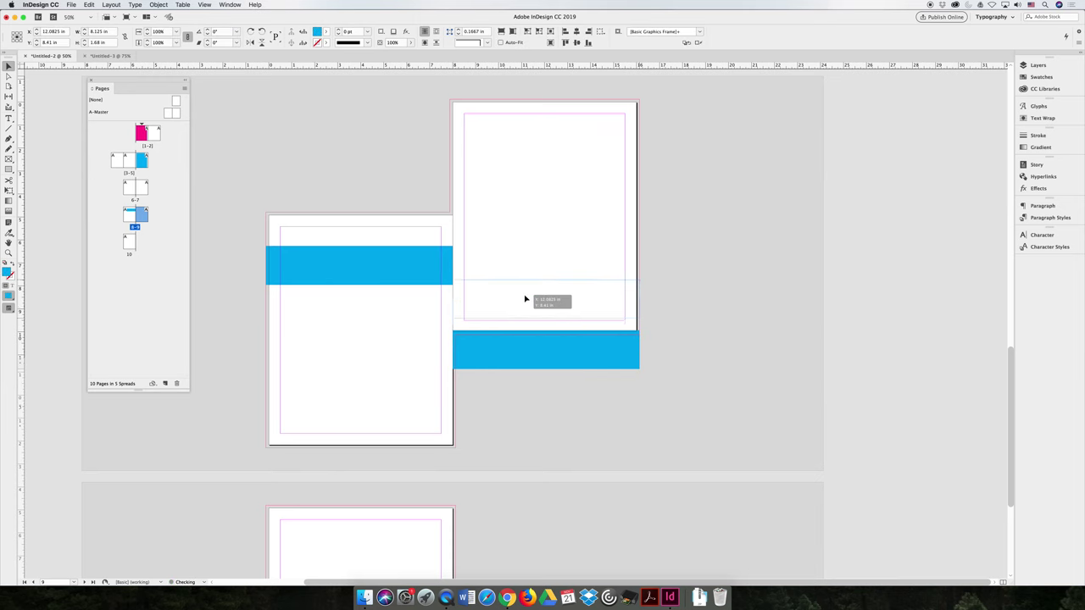
pyautogui.moveTo(525, 299); pyautogui.dragTo(525, 272)
pyautogui.click(743, 276)
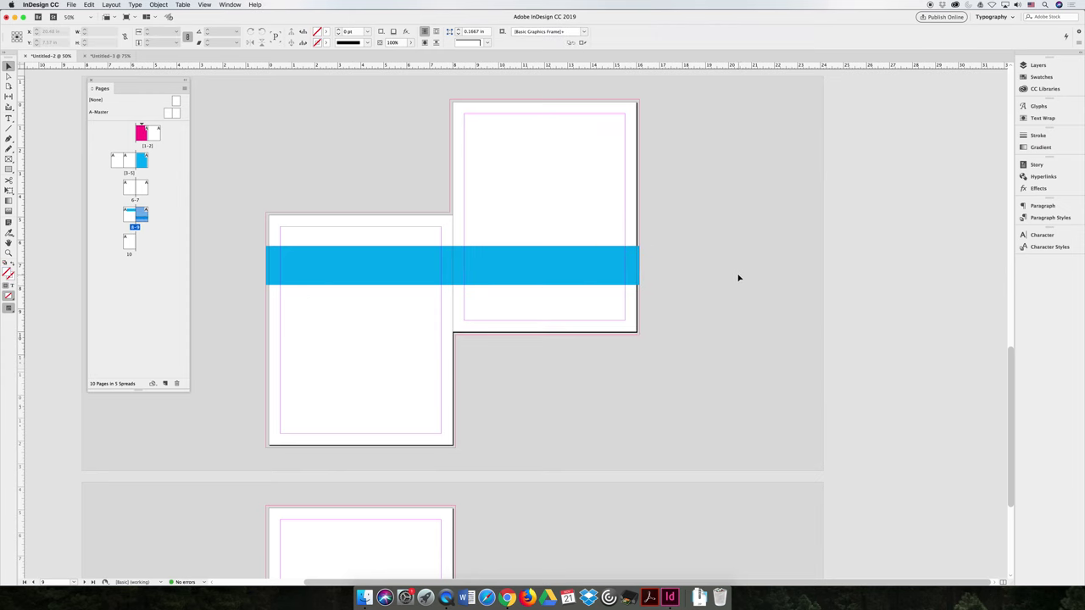
pyautogui.click(552, 266)
pyautogui.click(690, 250)
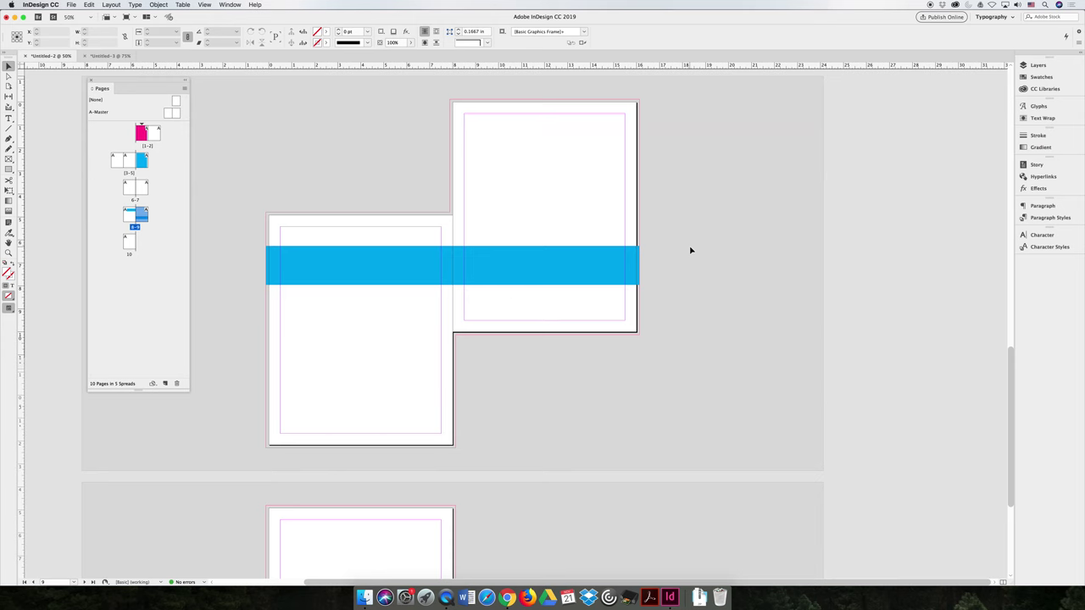